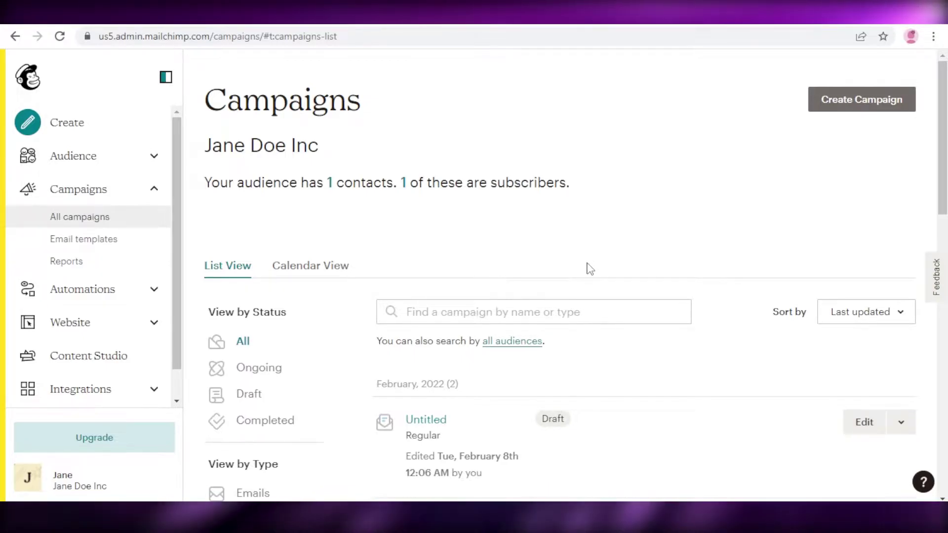
# Scroll through the existing campaigns list, including the Untitled February 2022 draft.
pyautogui.scroll(-3, 361, 355)
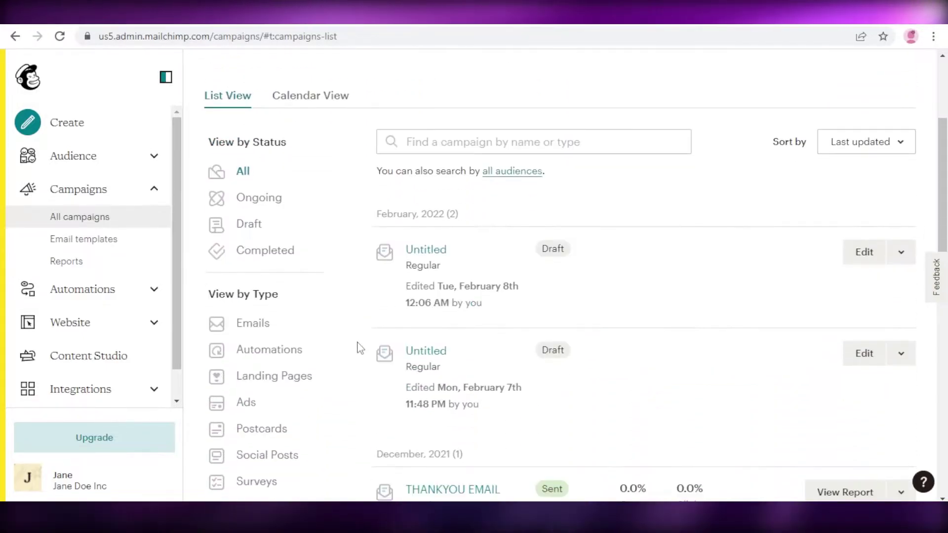
pyautogui.scroll(-6, 360, 348)
pyautogui.scroll(5, 360, 348)
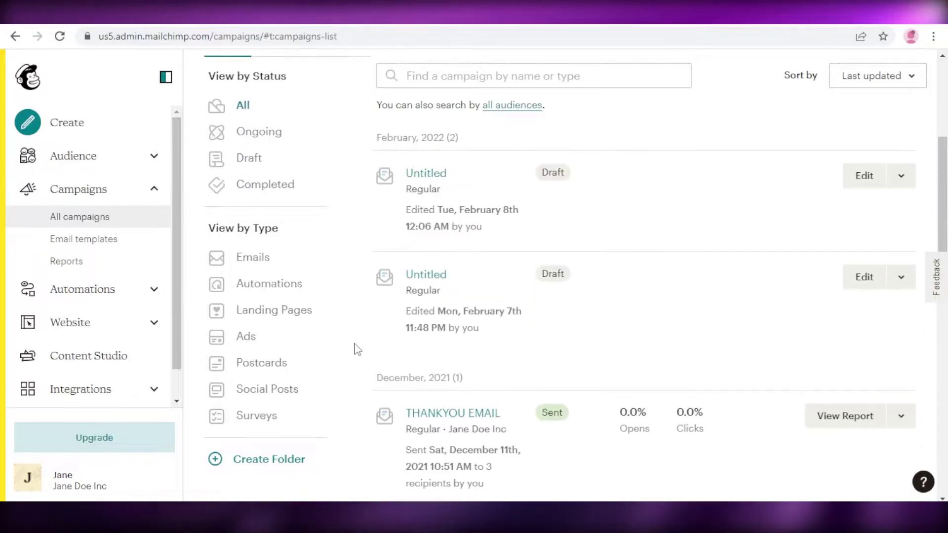
pyautogui.scroll(4, 351, 350)
pyautogui.scroll(-1, 195, 315)
pyautogui.scroll(1, 198, 316)
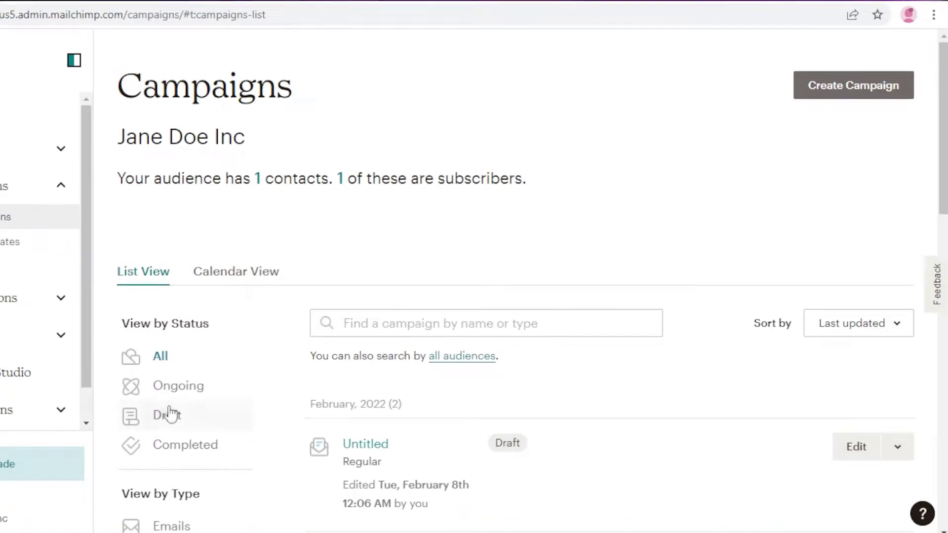
# Collapse the Campaigns sub-pages in the sidebar navigation.
pyautogui.click(171, 188)
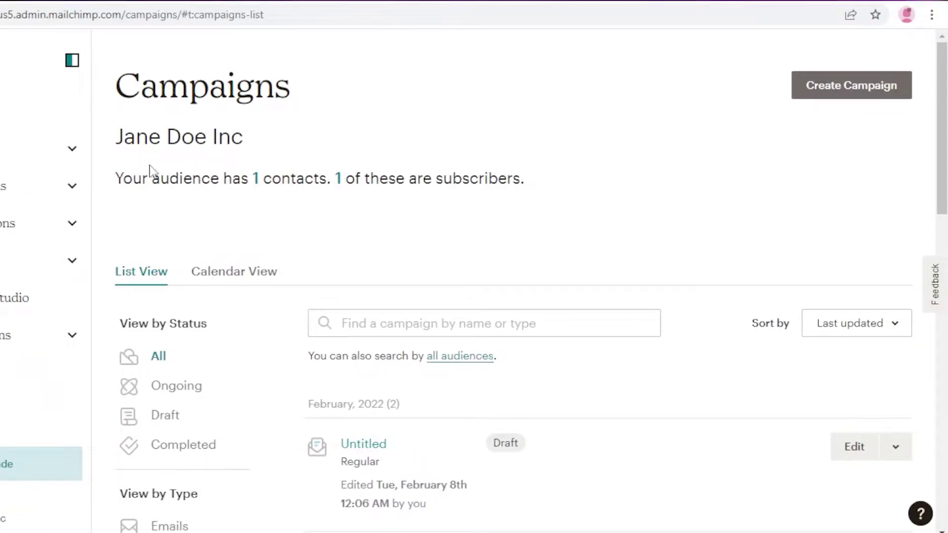
pyautogui.scroll(-2, 733, 294)
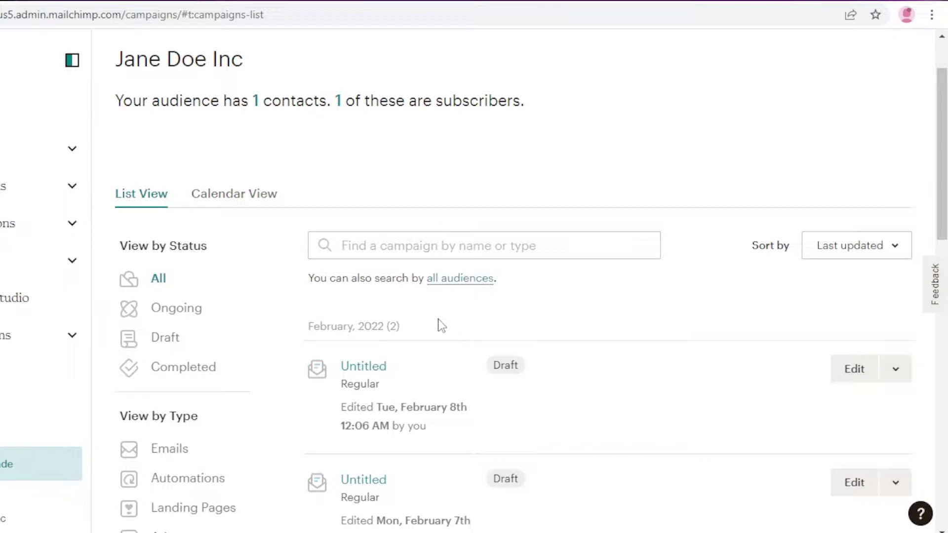
pyautogui.scroll(2, 341, 238)
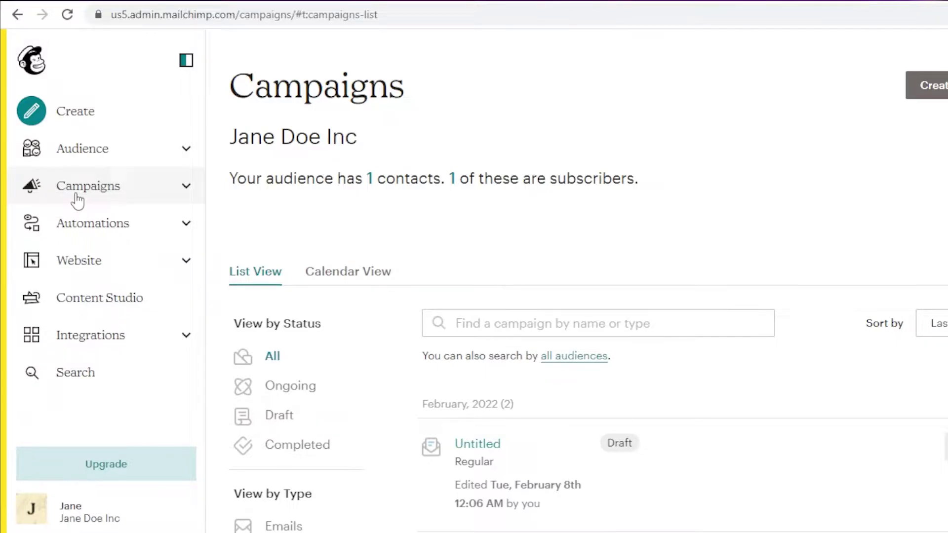
# Create a new Regular email campaign as an Untitled draft with empty settings.
pyautogui.click(76, 121)
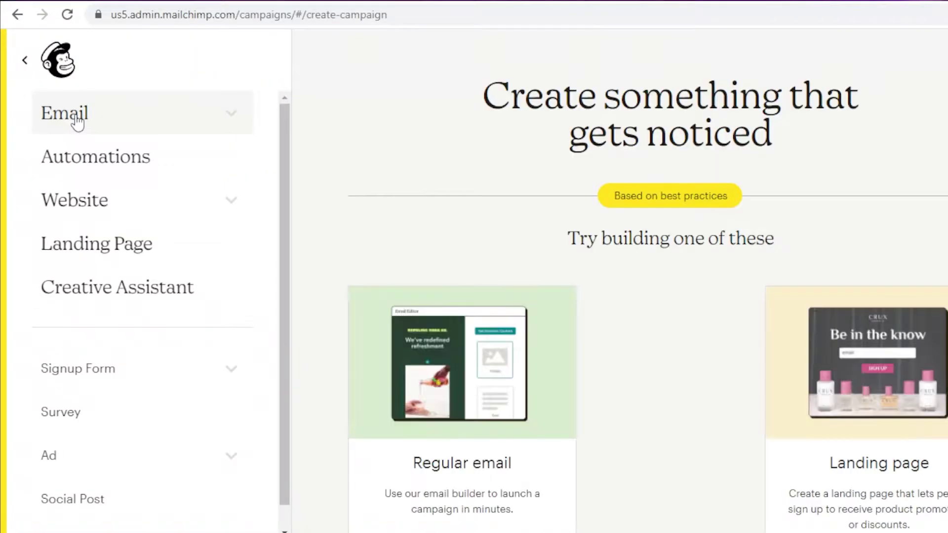
pyautogui.scroll(-5, 662, 359)
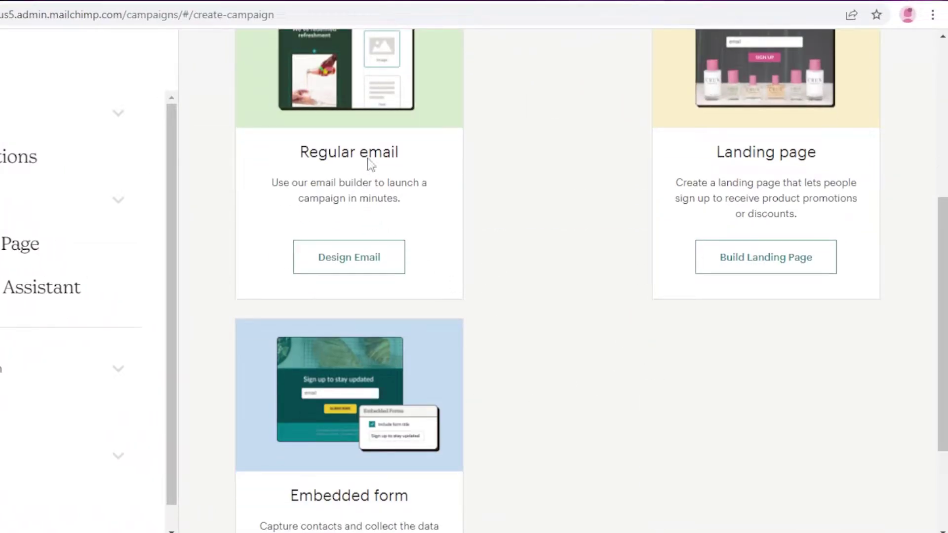
pyautogui.click(356, 261)
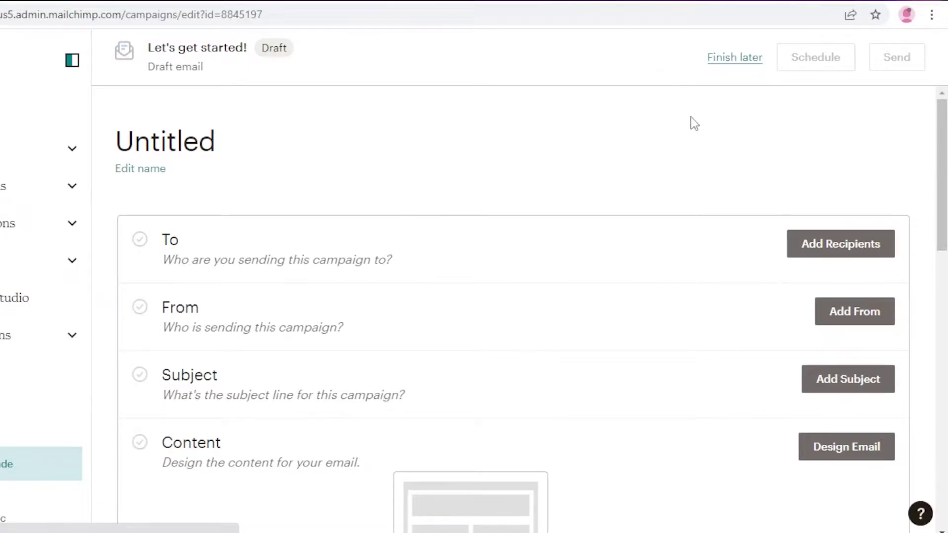
pyautogui.scroll(-2, 626, 211)
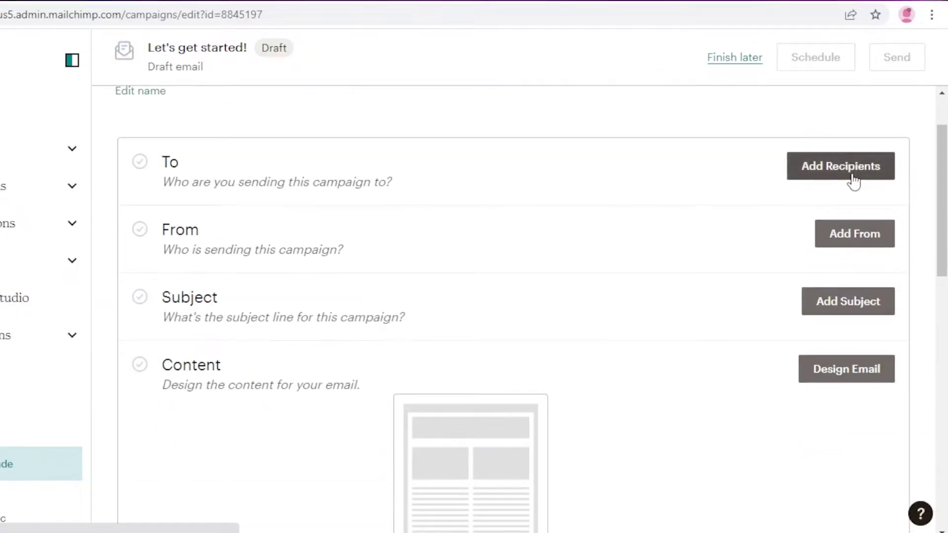
pyautogui.scroll(-7, 799, 234)
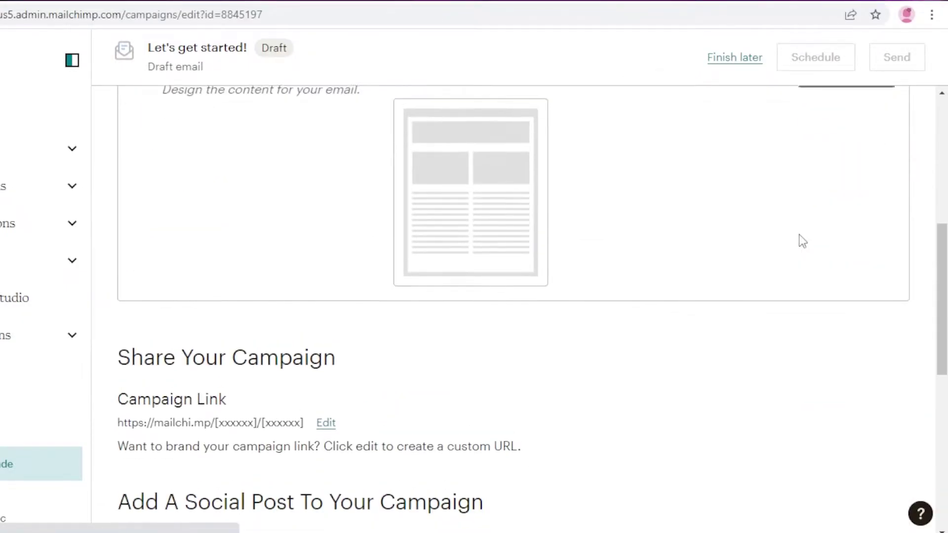
pyautogui.scroll(9, 799, 234)
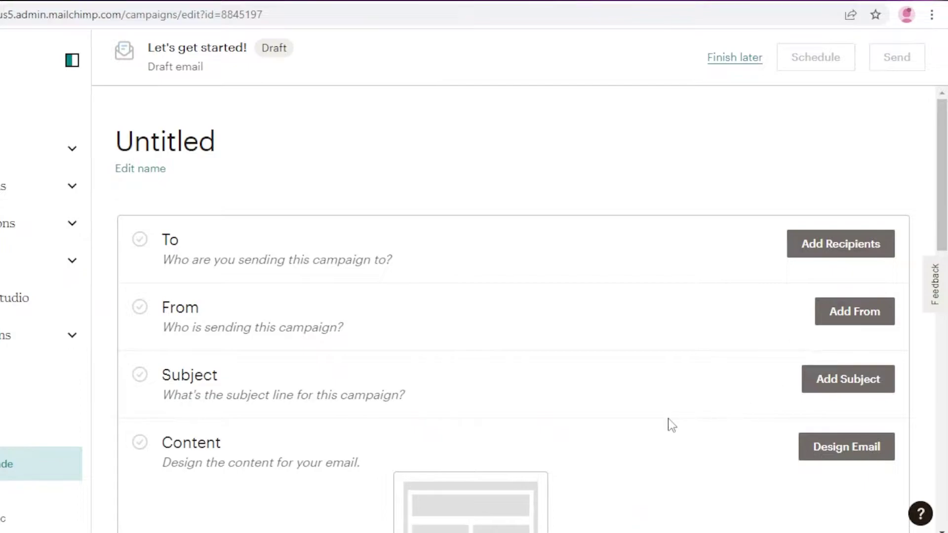
pyautogui.scroll(-2, 670, 424)
# Start designing the draft's content and browse the Featured and Basic layout templates.
pyautogui.click(846, 370)
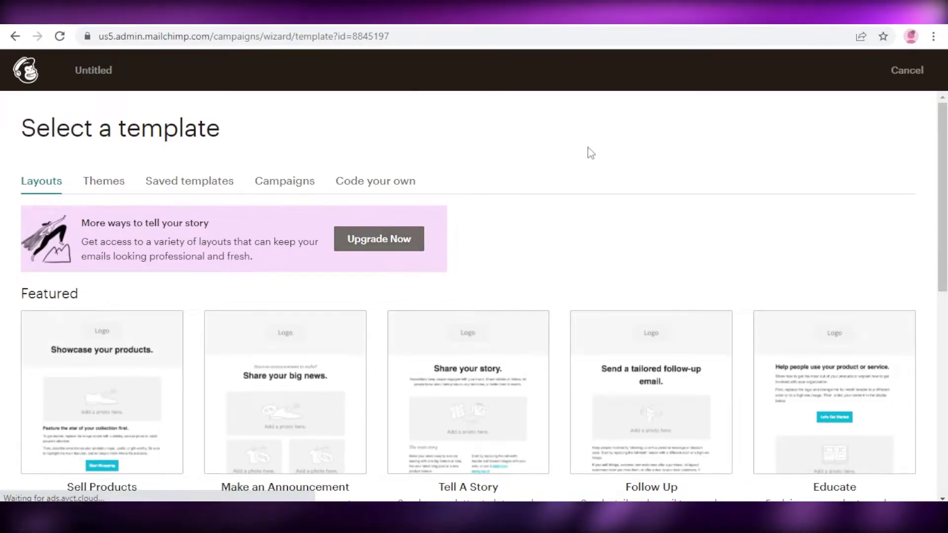
pyautogui.scroll(-6, 589, 152)
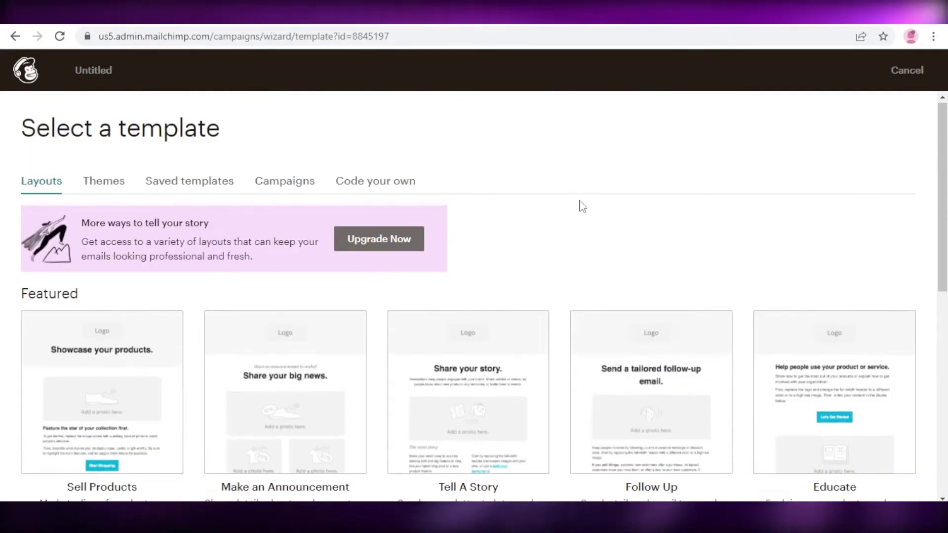
pyautogui.scroll(-6, 580, 205)
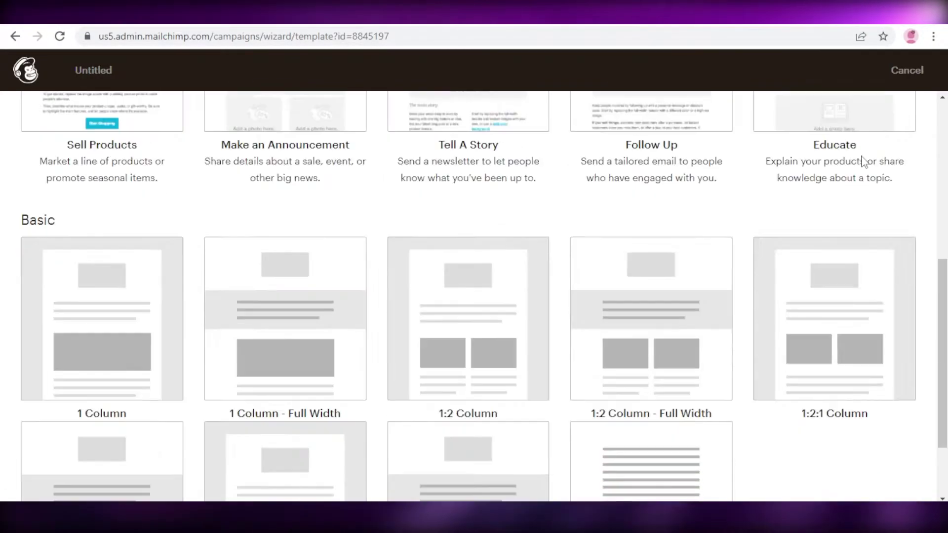
pyautogui.scroll(1, 579, 205)
pyautogui.scroll(-3, 474, 297)
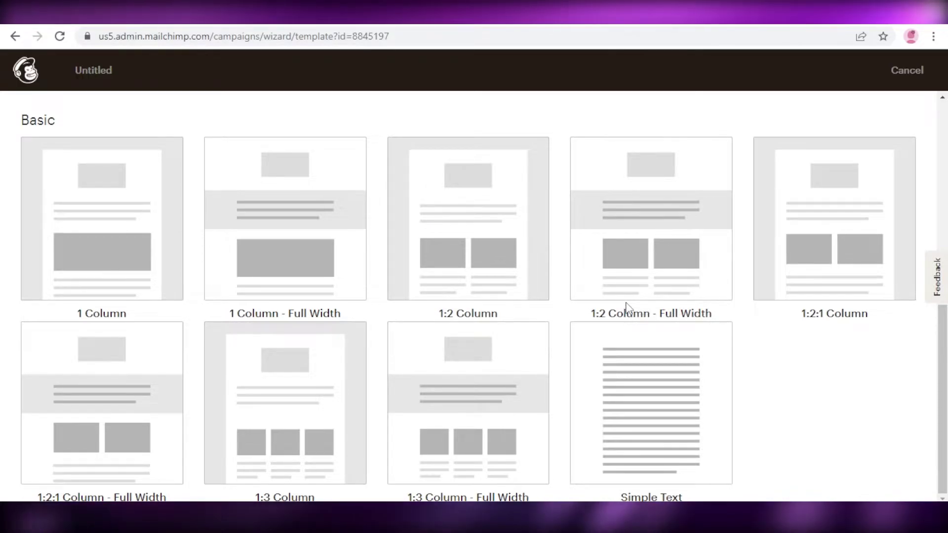
pyautogui.scroll(1, 20, 188)
pyautogui.scroll(10, 20, 188)
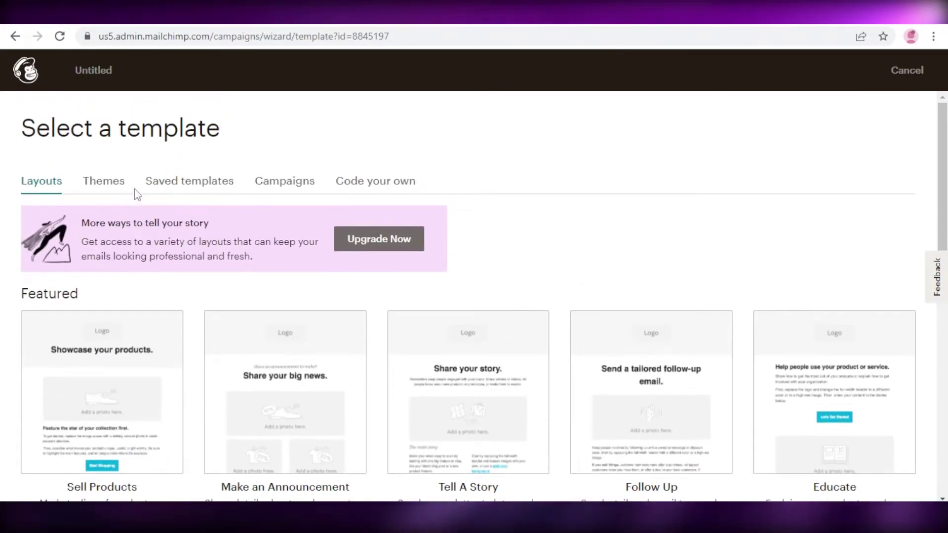
# Switch to the Themes tab and scroll through the featured email themes.
pyautogui.click(114, 186)
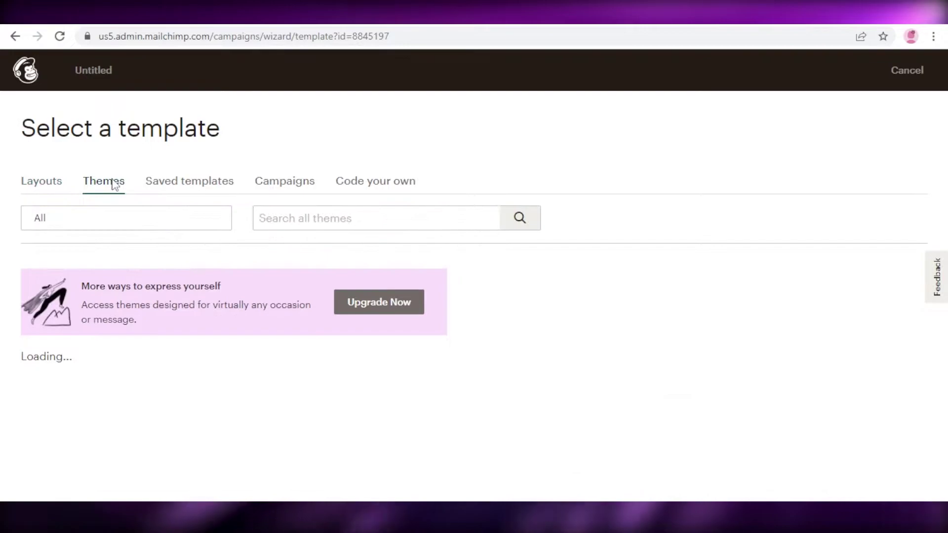
pyautogui.scroll(-5, 825, 275)
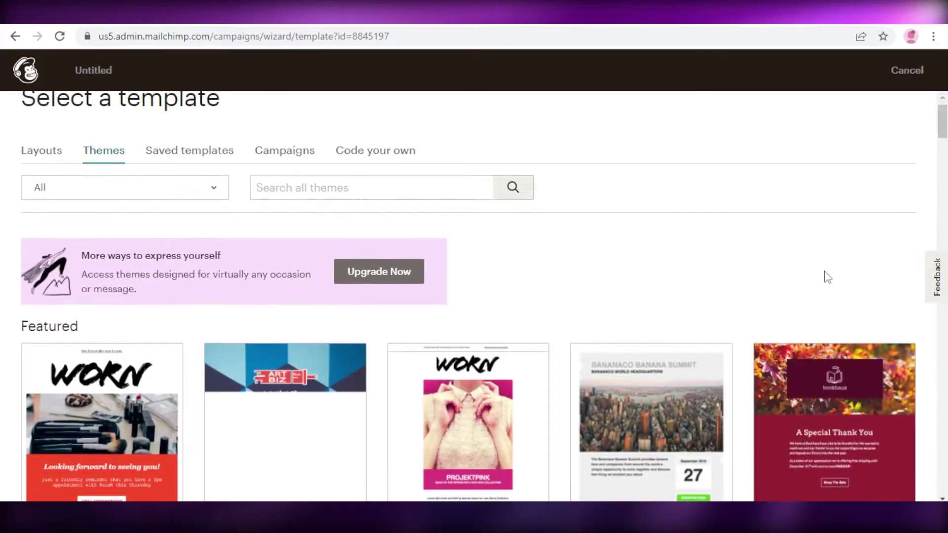
pyautogui.scroll(-4, 856, 227)
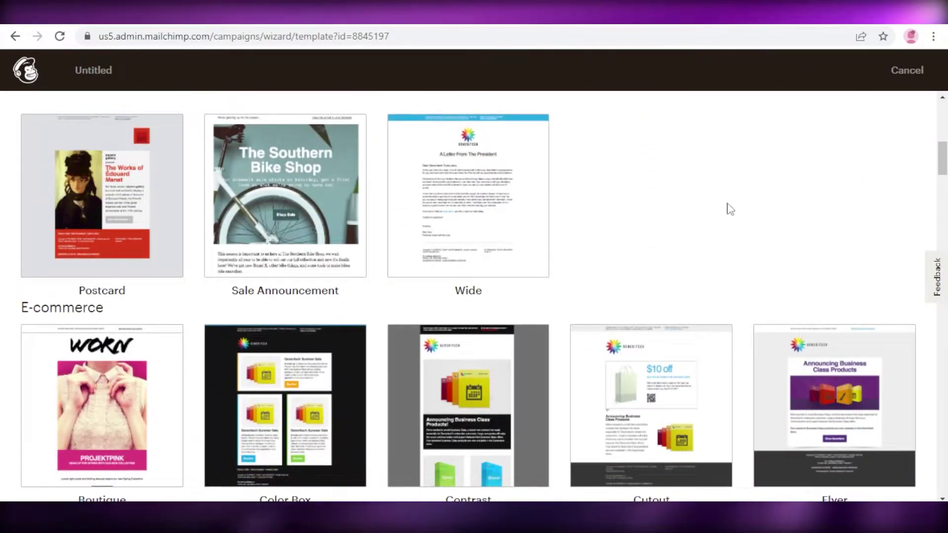
pyautogui.scroll(-10, 739, 220)
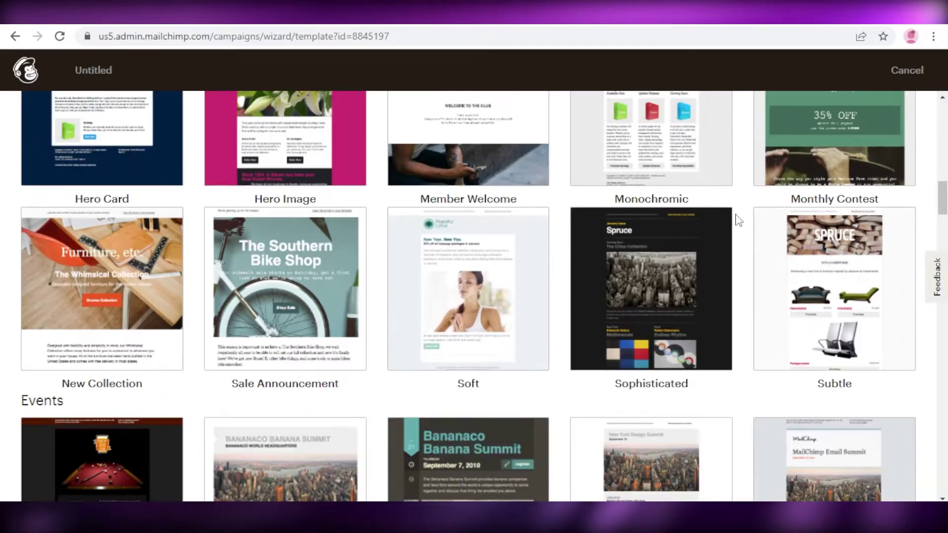
pyautogui.scroll(-15, 910, 131)
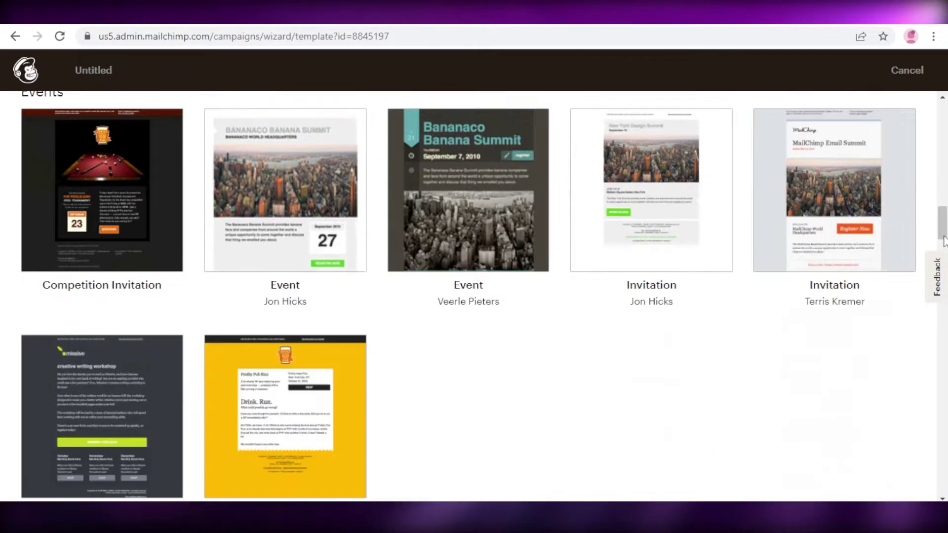
pyautogui.scroll(-15, 910, 131)
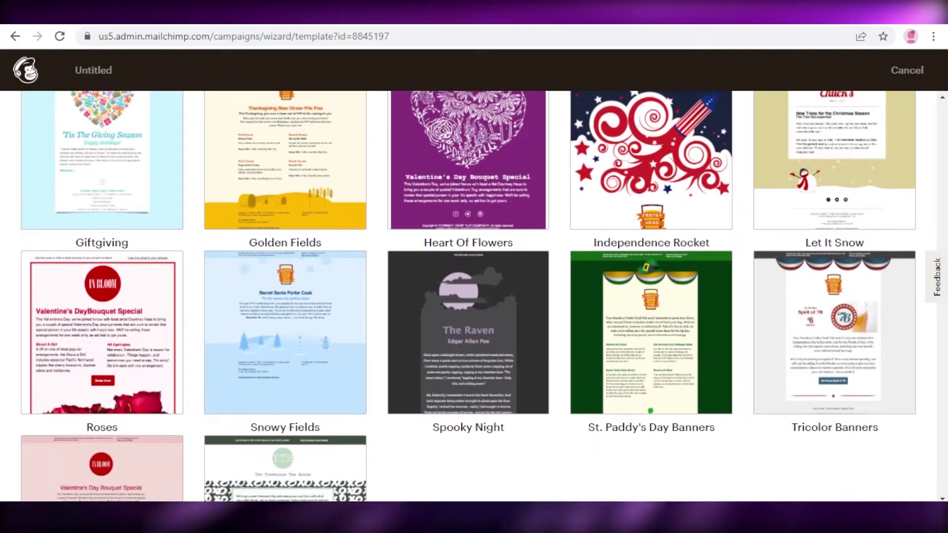
pyautogui.scroll(-1, 792, 207)
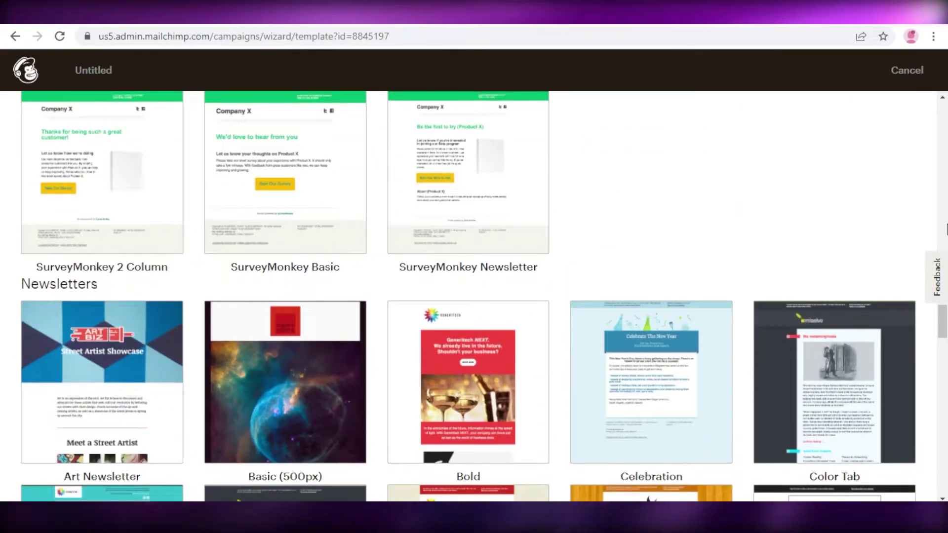
pyautogui.scroll(8, 792, 207)
pyautogui.scroll(20, 233, 294)
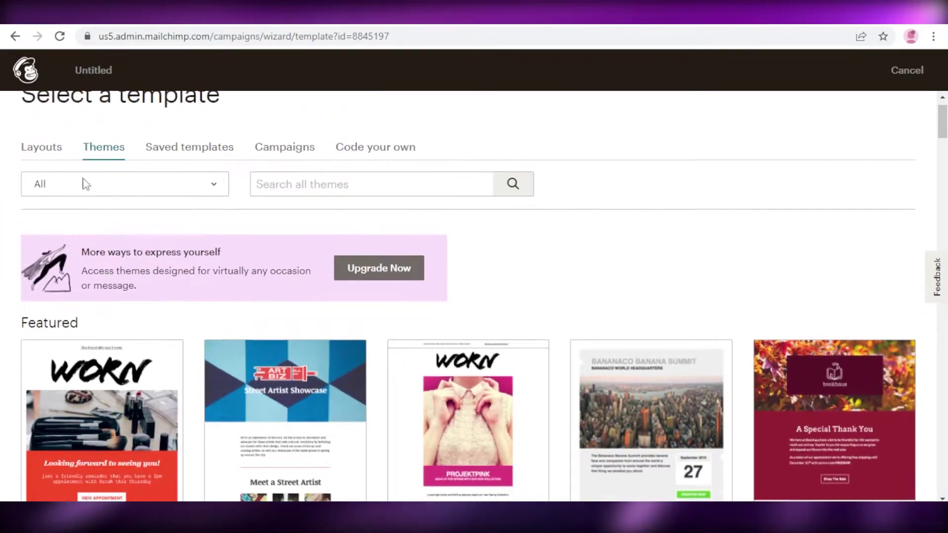
# Go back to the plain Layouts templates and look over them.
pyautogui.click(48, 189)
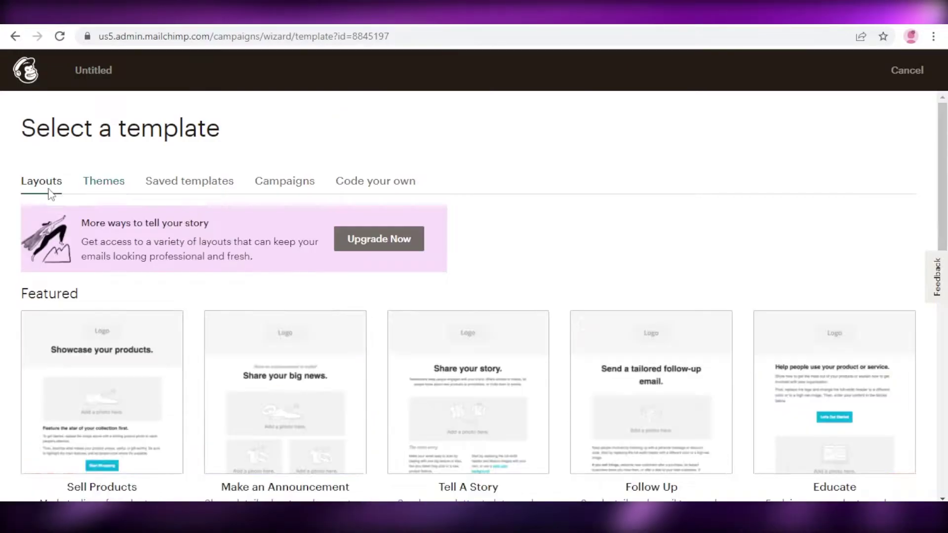
pyautogui.scroll(-8, 719, 169)
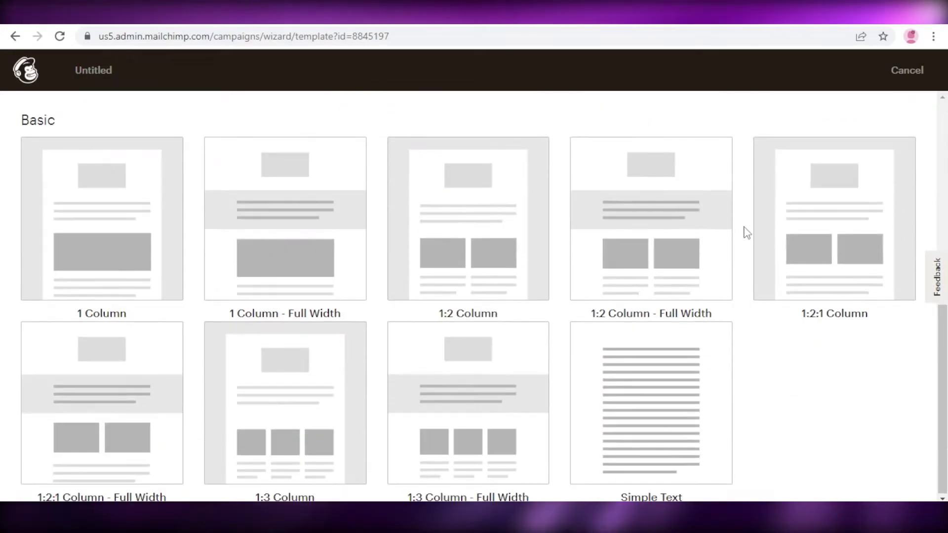
pyautogui.scroll(8, 557, 333)
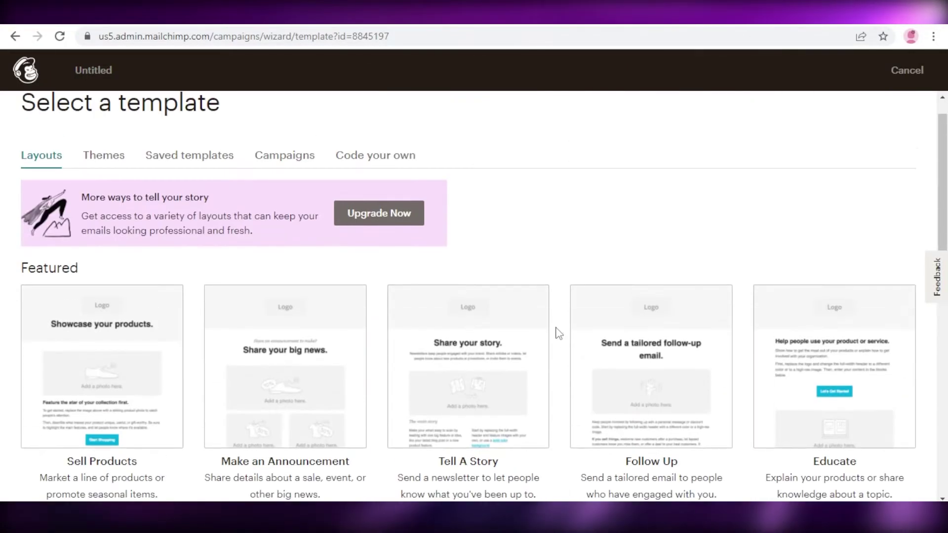
pyautogui.scroll(1, 733, 234)
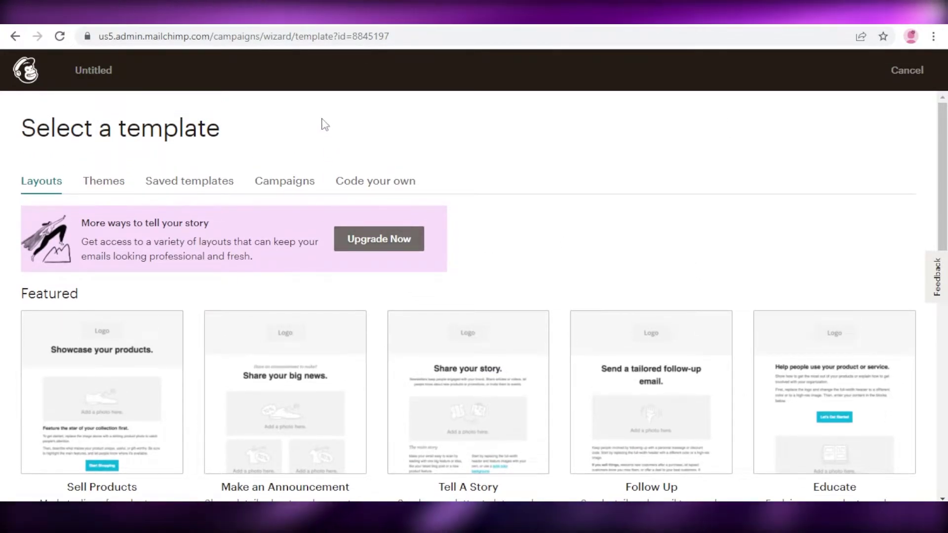
# Return to the Themes tab and scroll down to the Fall Colors theme.
pyautogui.click(111, 182)
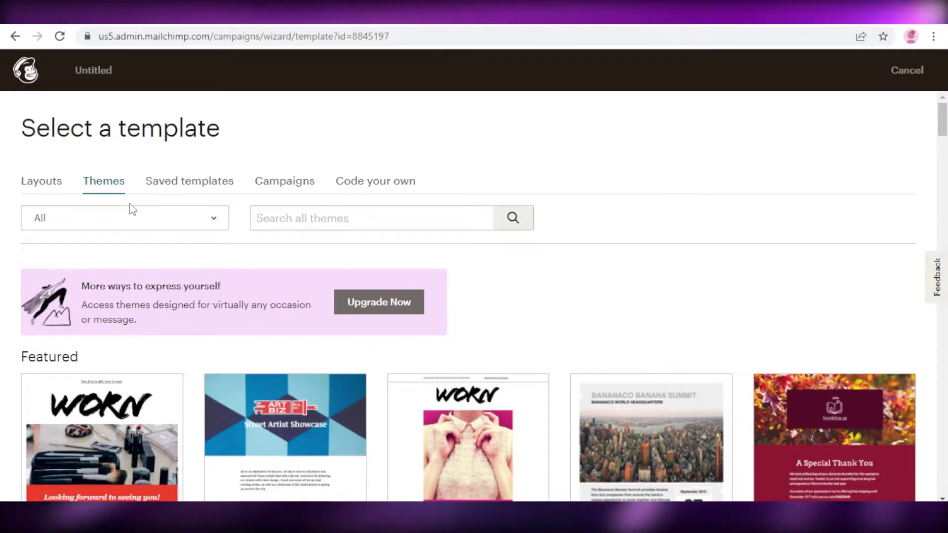
pyautogui.scroll(-8, 622, 150)
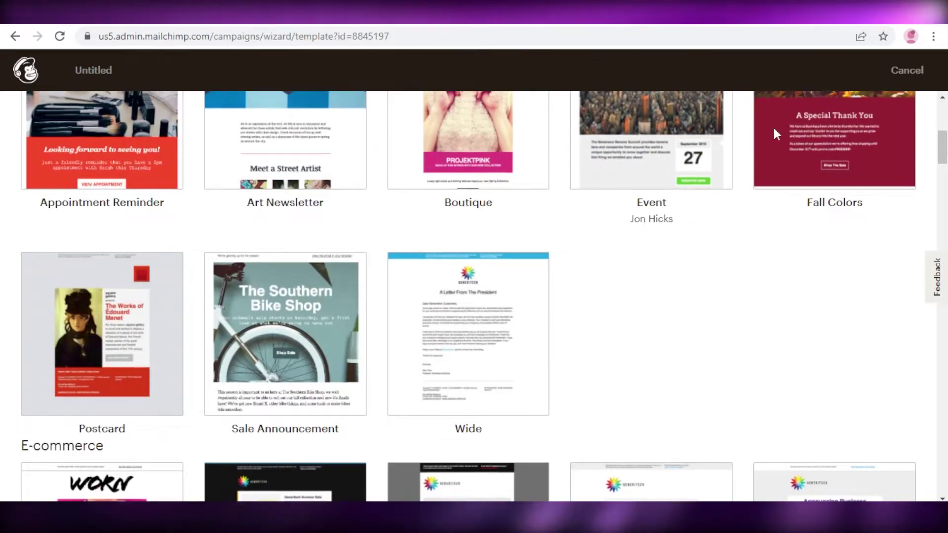
pyautogui.scroll(-10, 814, 158)
pyautogui.moveTo(942, 197); pyautogui.dragTo(943, 383)
pyautogui.scroll(15, 914, 445)
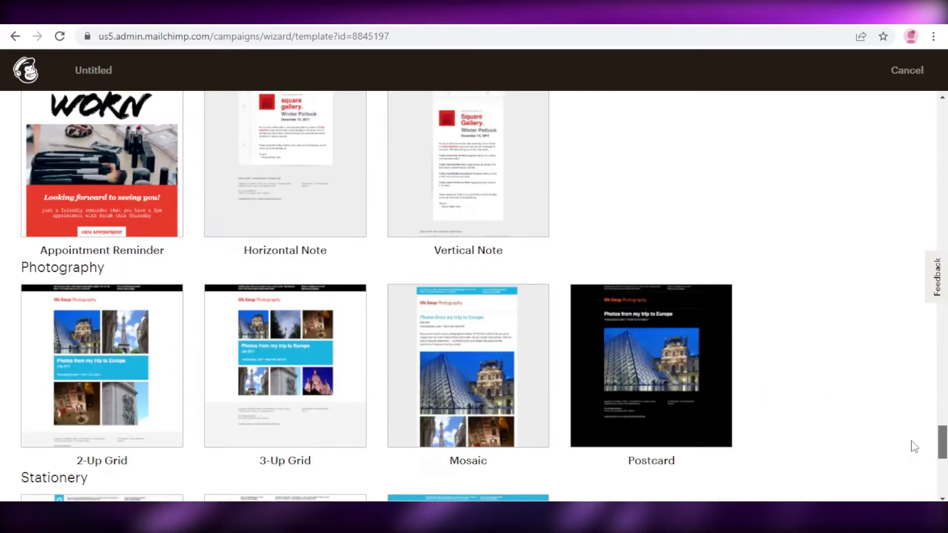
pyautogui.moveTo(942, 216); pyautogui.dragTo(943, 127)
pyautogui.scroll(-2, 854, 136)
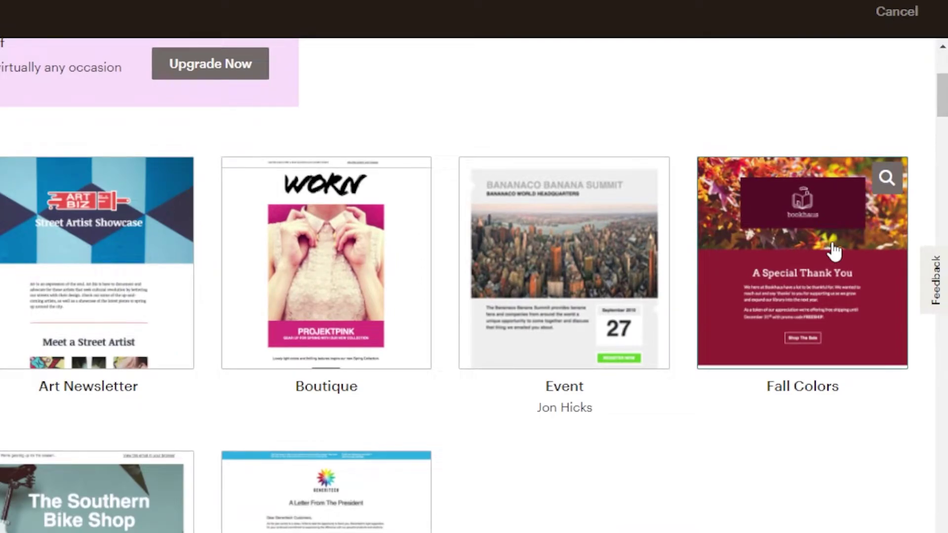
# Start the email from the Fall Colors theme and dismiss the feedback survey popup.
pyautogui.click(836, 254)
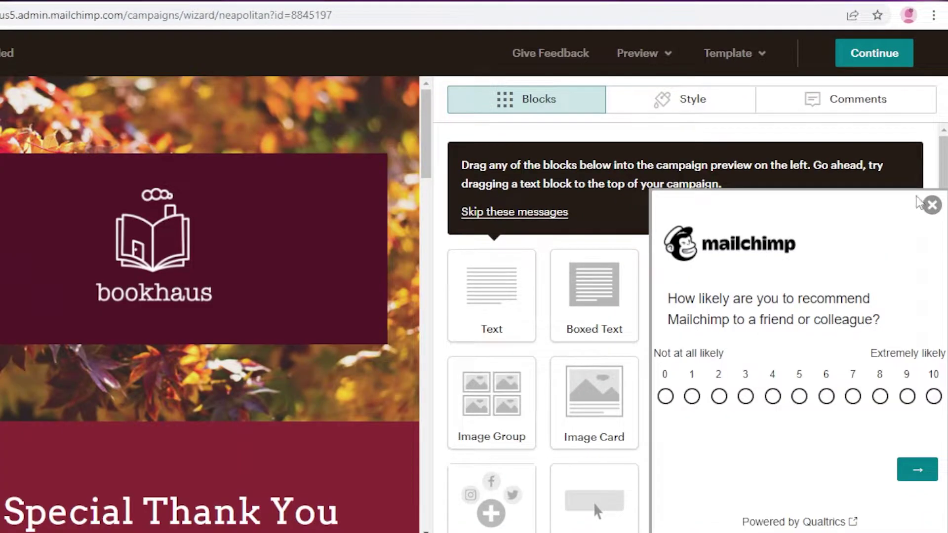
pyautogui.click(931, 204)
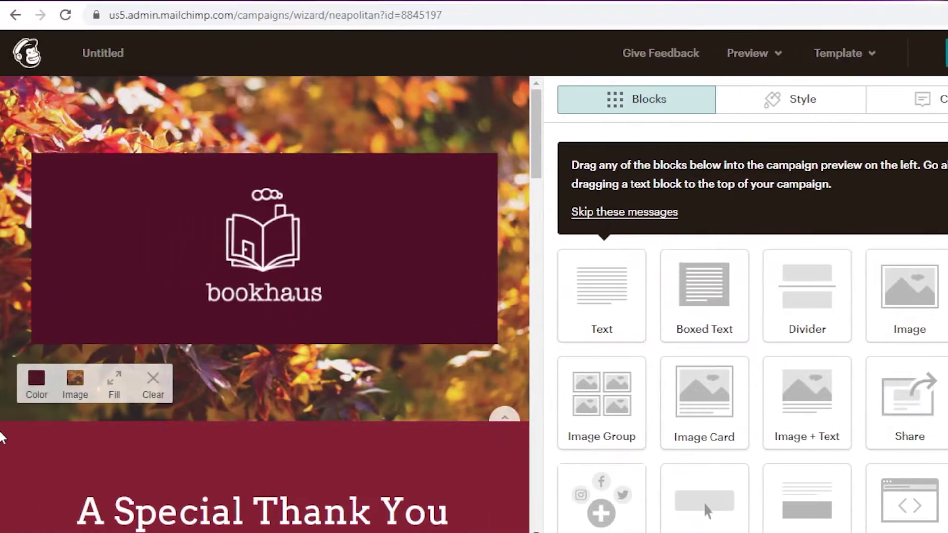
pyautogui.scroll(-5, 287, 203)
pyautogui.scroll(5, 199, 447)
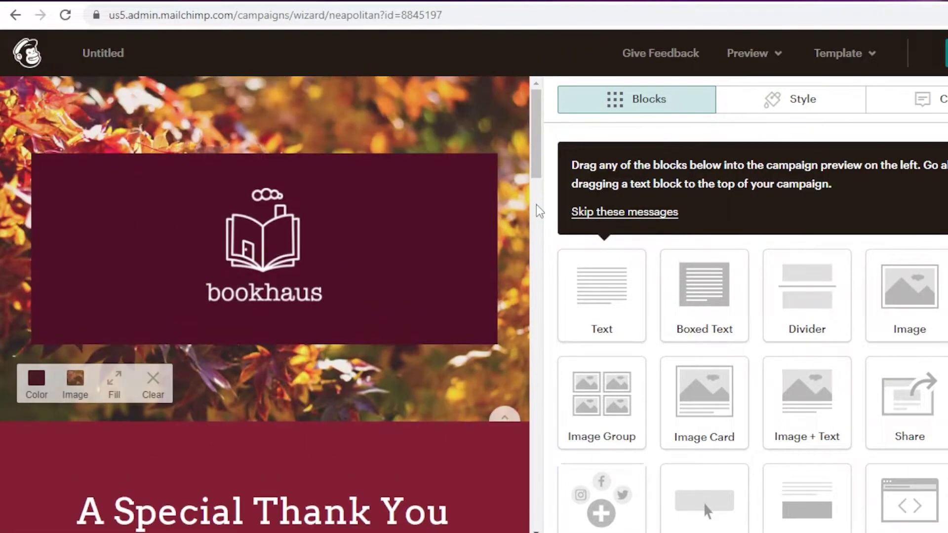
# Widen the email preview area and skip the editor tips.
pyautogui.moveTo(539, 203); pyautogui.dragTo(638, 192)
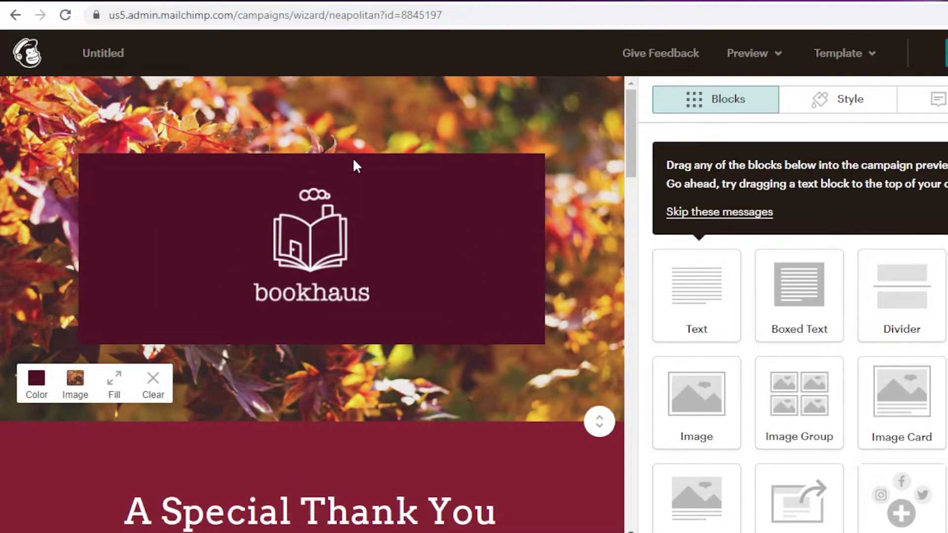
pyautogui.scroll(-10, 423, 215)
pyautogui.scroll(8, 279, 283)
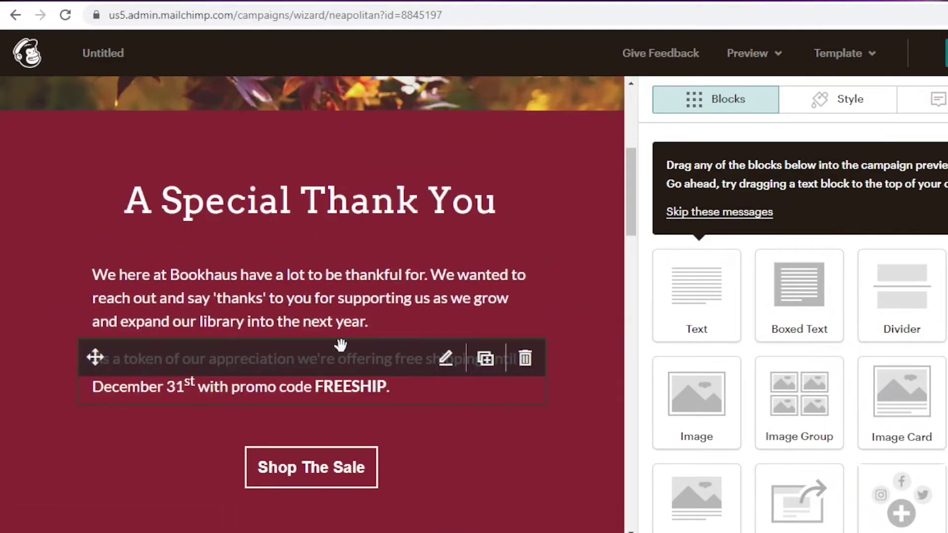
pyautogui.scroll(5, 340, 345)
pyautogui.click(625, 213)
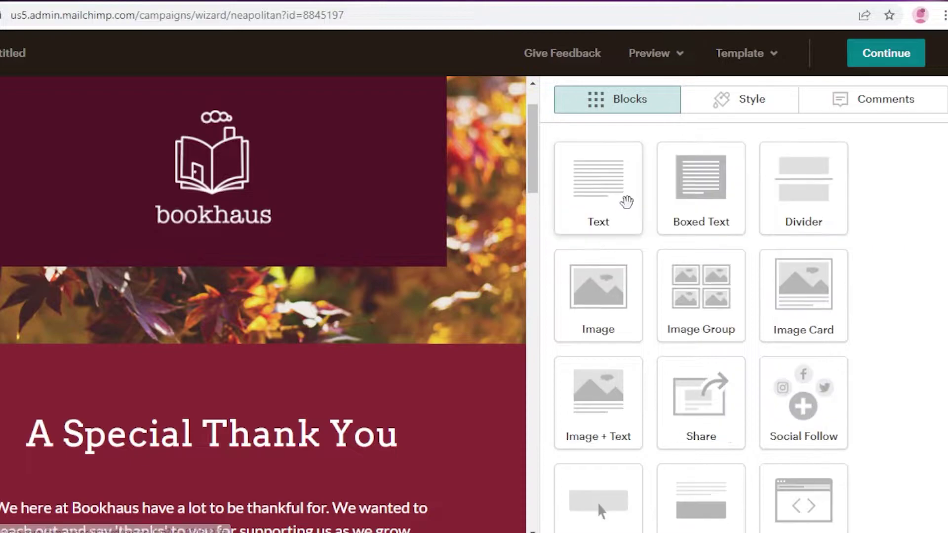
pyautogui.scroll(2, 332, 218)
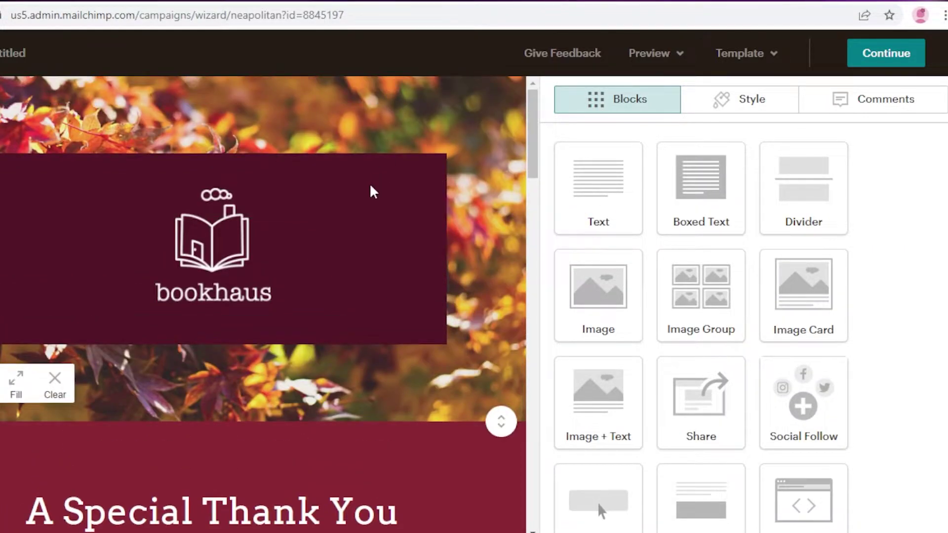
# Delete the bookhaus logo block from the email header.
pyautogui.click(211, 266)
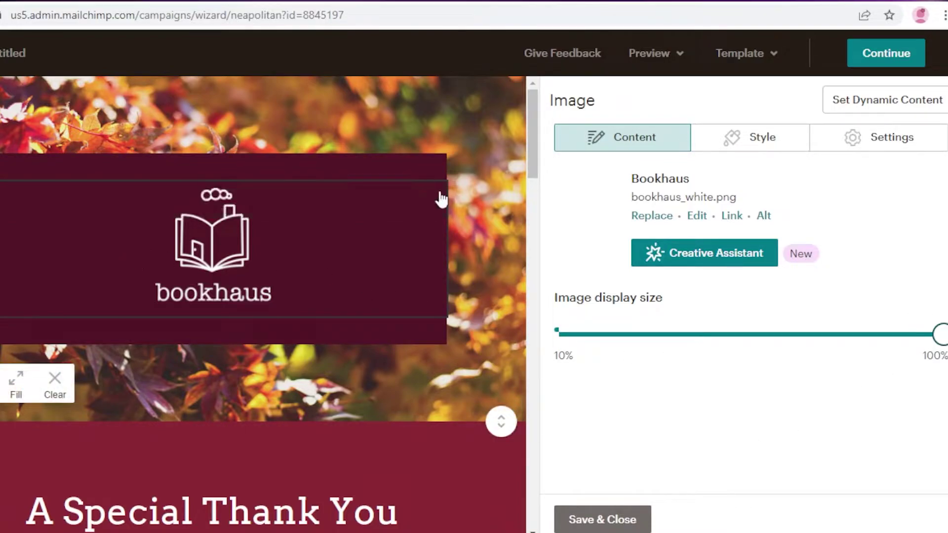
pyautogui.click(426, 200)
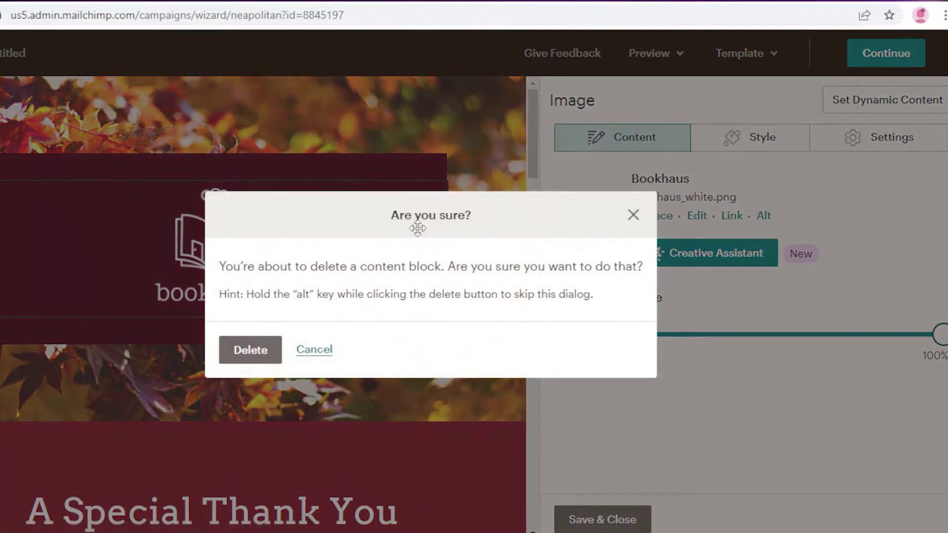
pyautogui.click(251, 351)
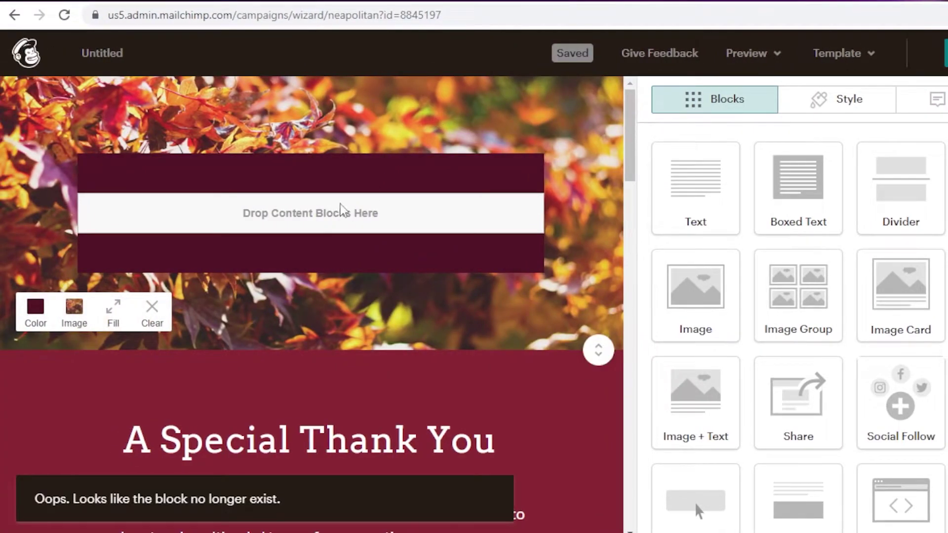
# Clear the header's autumn-leaf background image and drag a Text block toward the header.
pyautogui.click(151, 310)
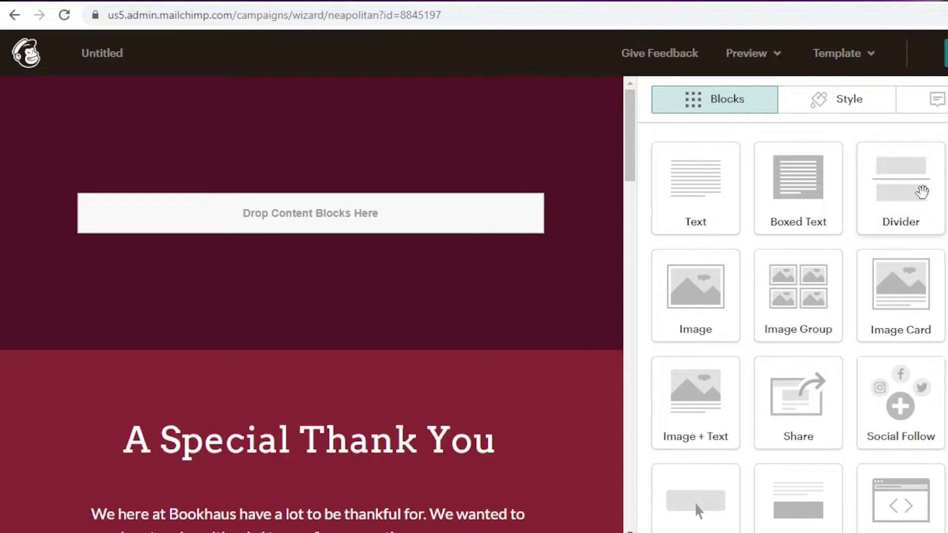
pyautogui.moveTo(701, 187); pyautogui.dragTo(744, 182)
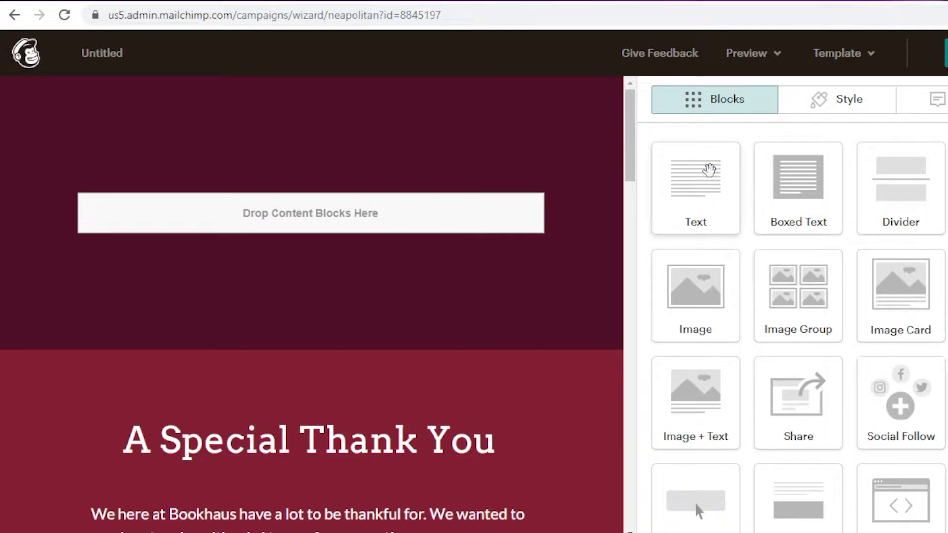
pyautogui.moveTo(710, 170); pyautogui.dragTo(373, 153)
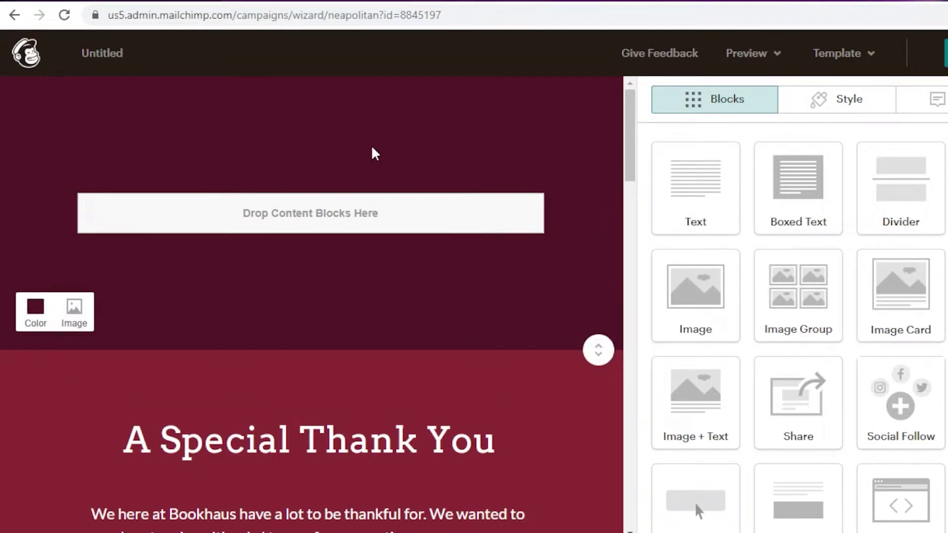
# Drop a Text block into the header and replace its placeholder with 'MARCH NEWSLETTER'.
pyautogui.moveTo(695, 188); pyautogui.dragTo(288, 214)
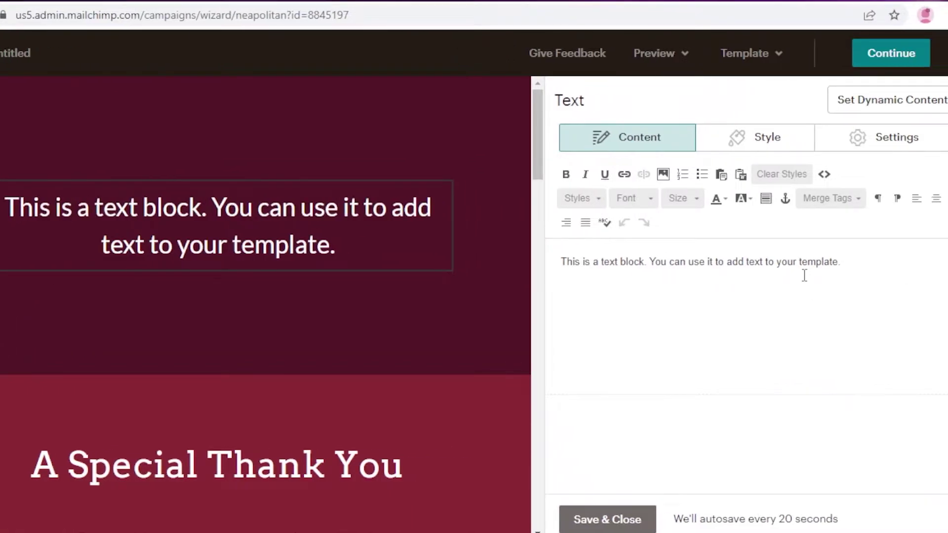
pyautogui.hotkey('ctrl', 'a')
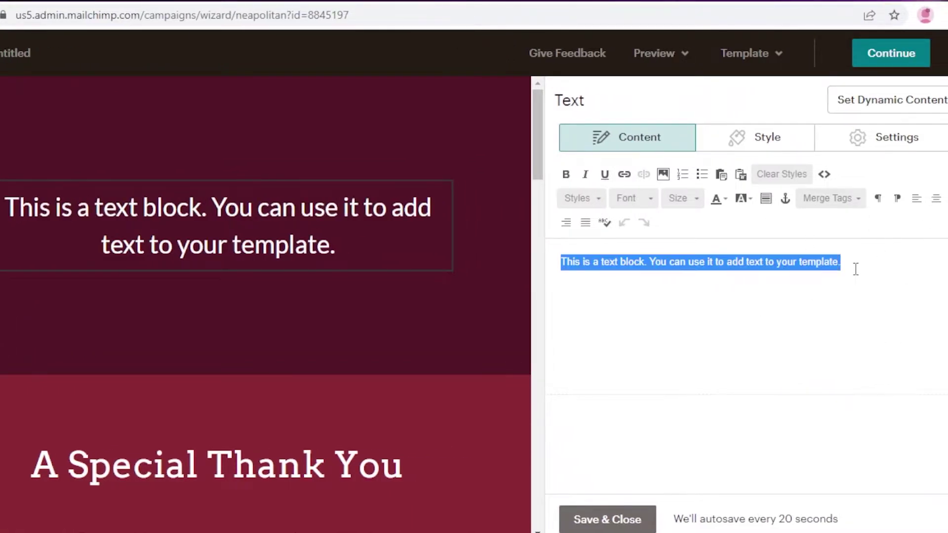
pyautogui.press('BackSpace')
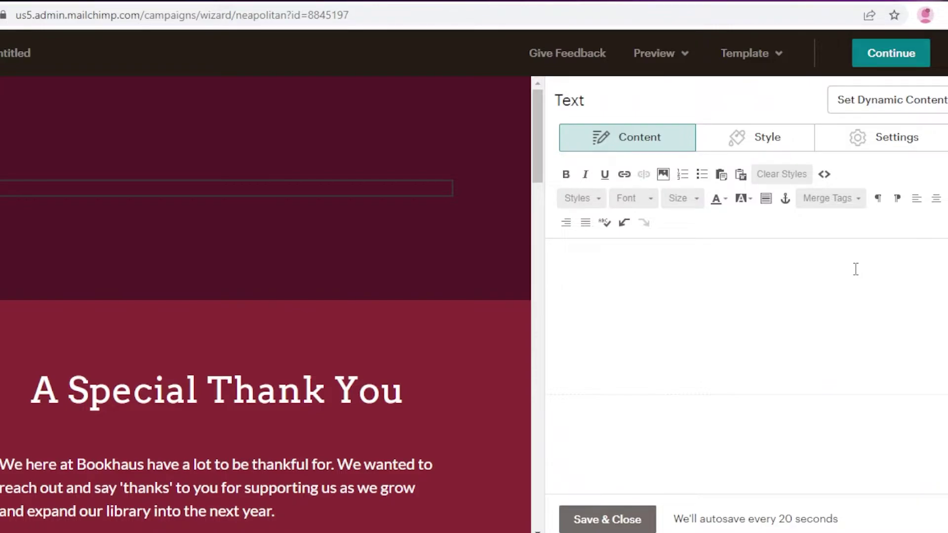
pyautogui.write('MARCH NEWS')
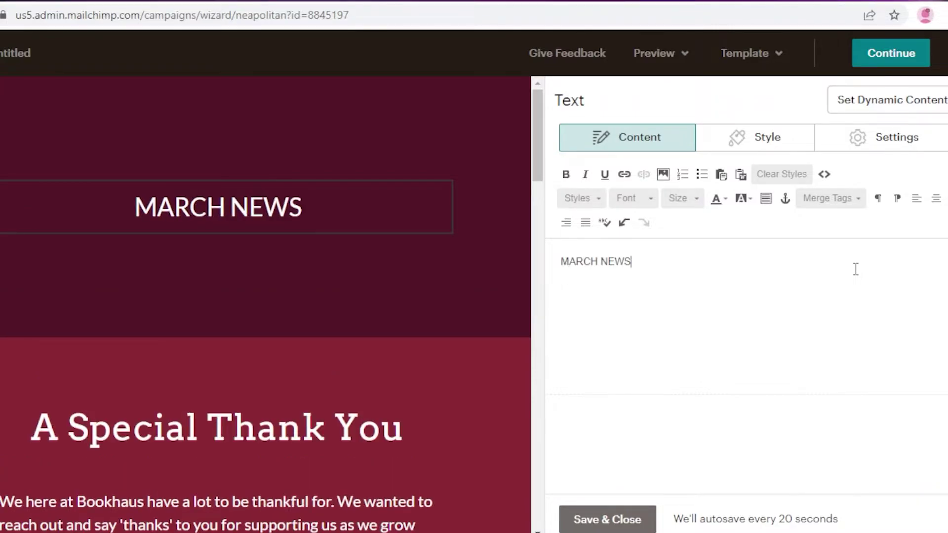
pyautogui.write('LETTER')
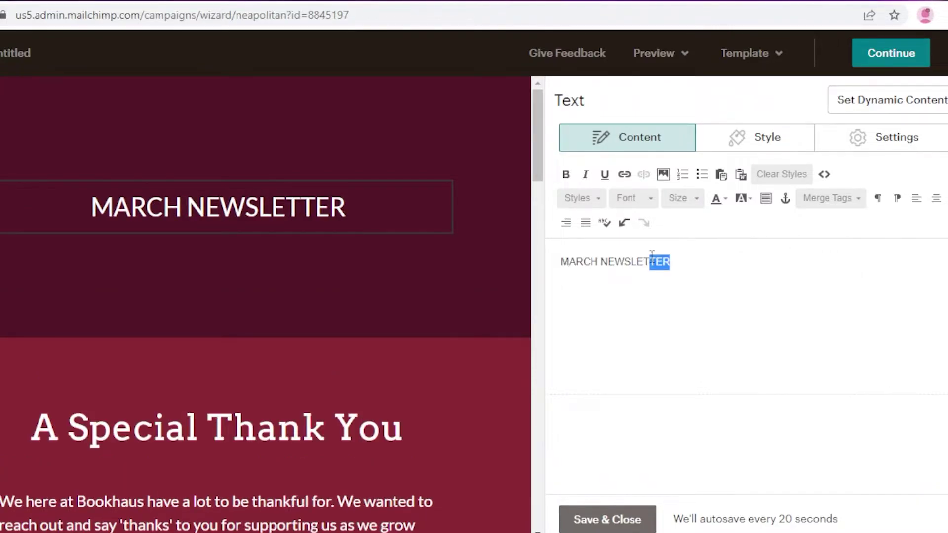
pyautogui.moveTo(652, 254); pyautogui.dragTo(550, 247)
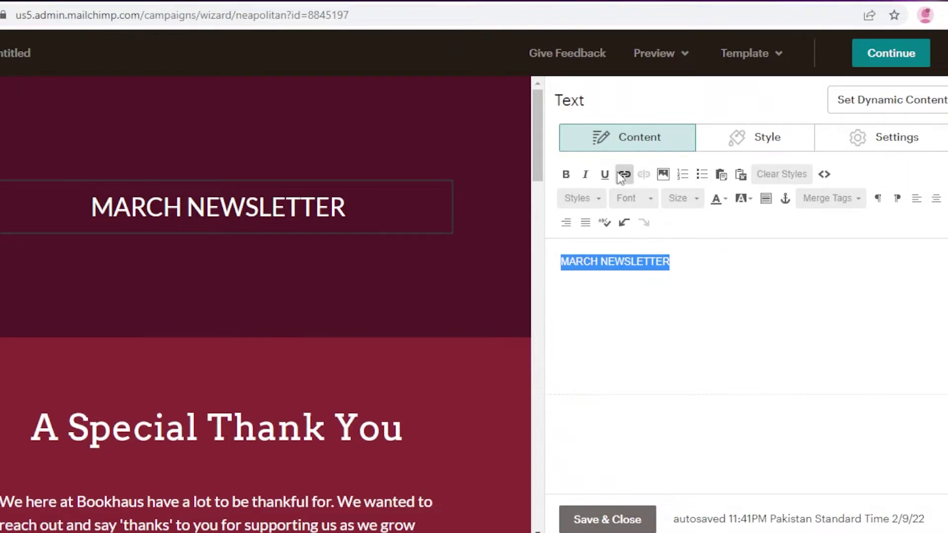
# Make MARCH NEWSLETTER a Heading 1 set in the Lato font.
pyautogui.click(598, 200)
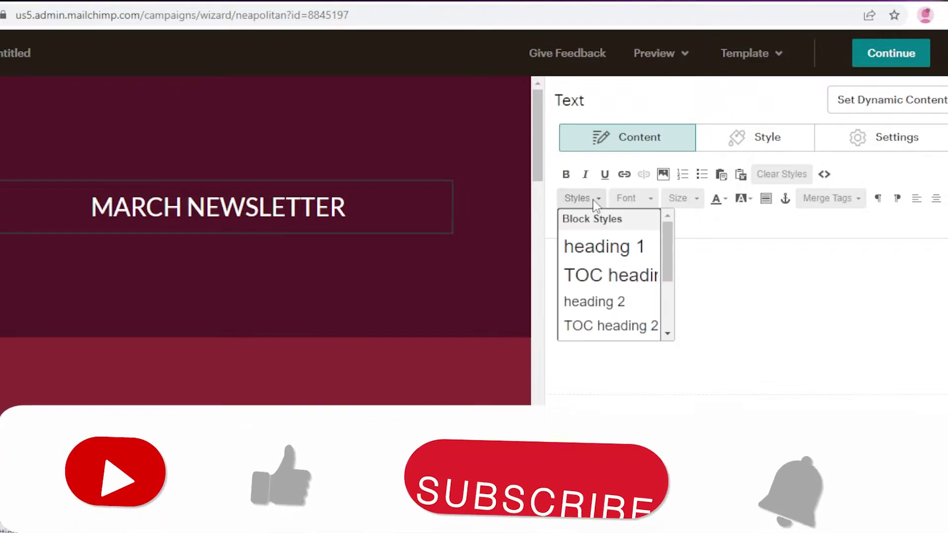
pyautogui.click(617, 249)
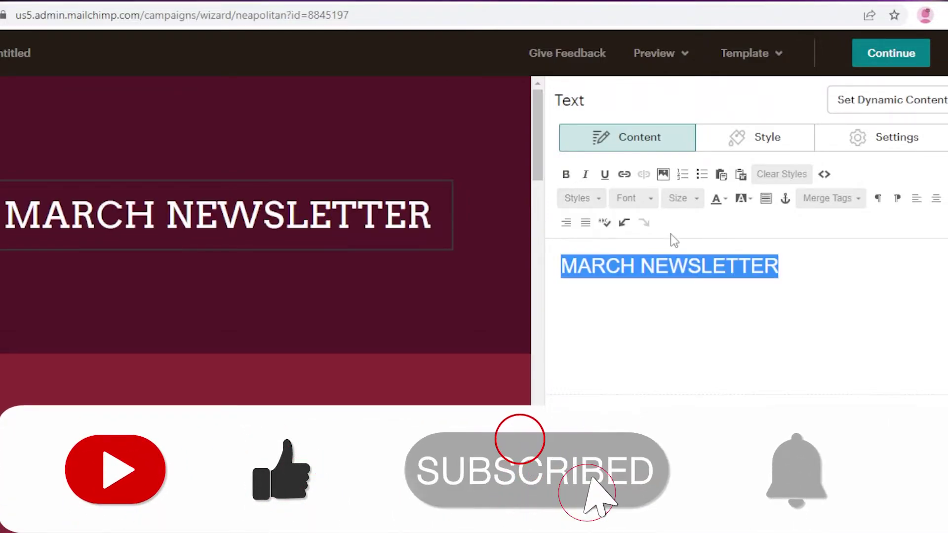
pyautogui.click(630, 200)
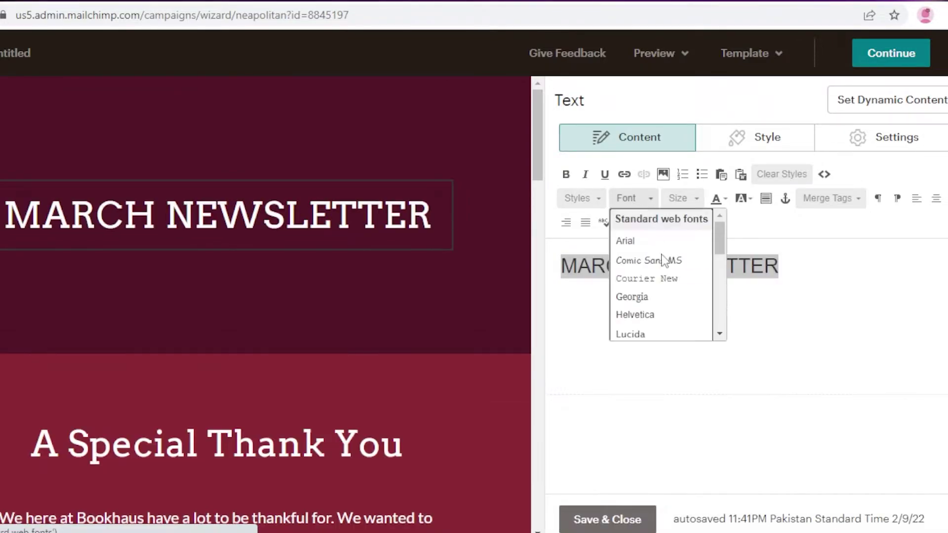
pyautogui.moveTo(711, 239); pyautogui.dragTo(701, 324)
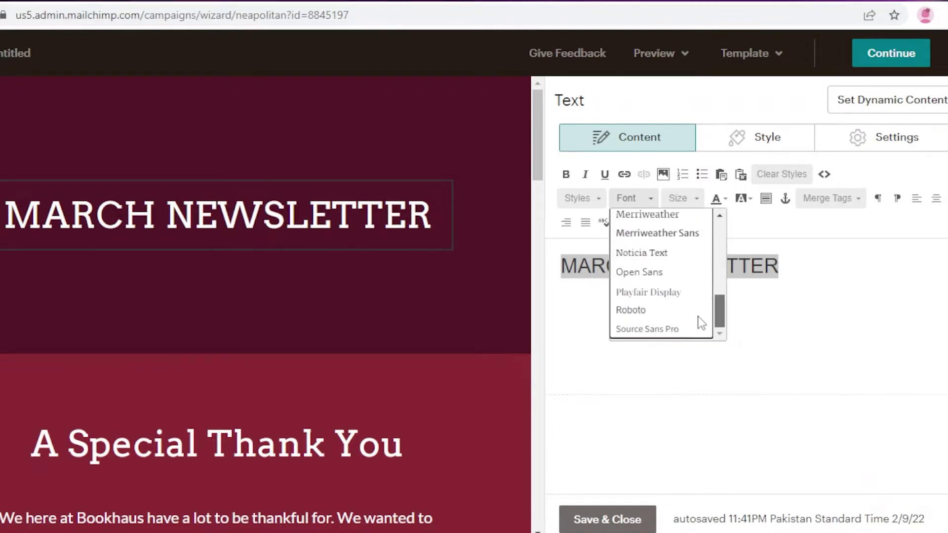
pyautogui.click(660, 202)
pyautogui.scroll(3, 667, 286)
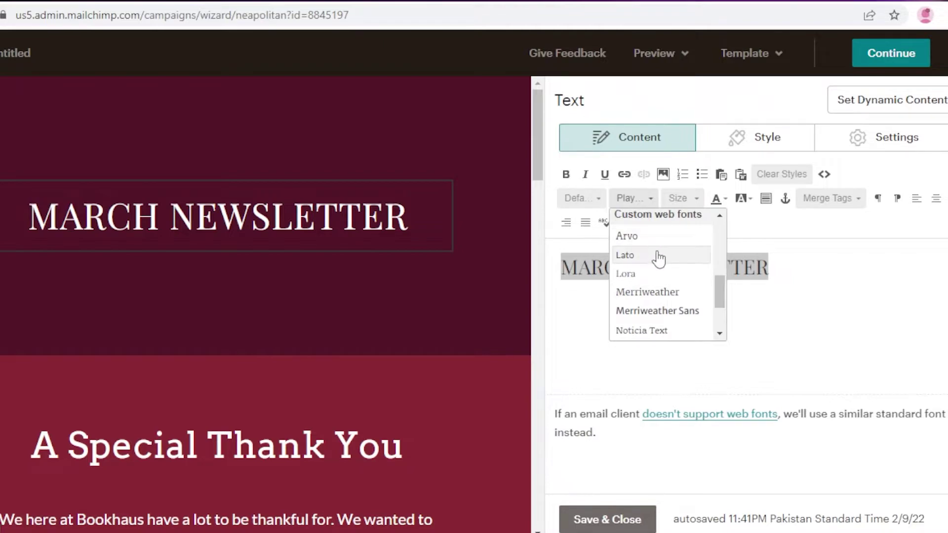
pyautogui.click(658, 256)
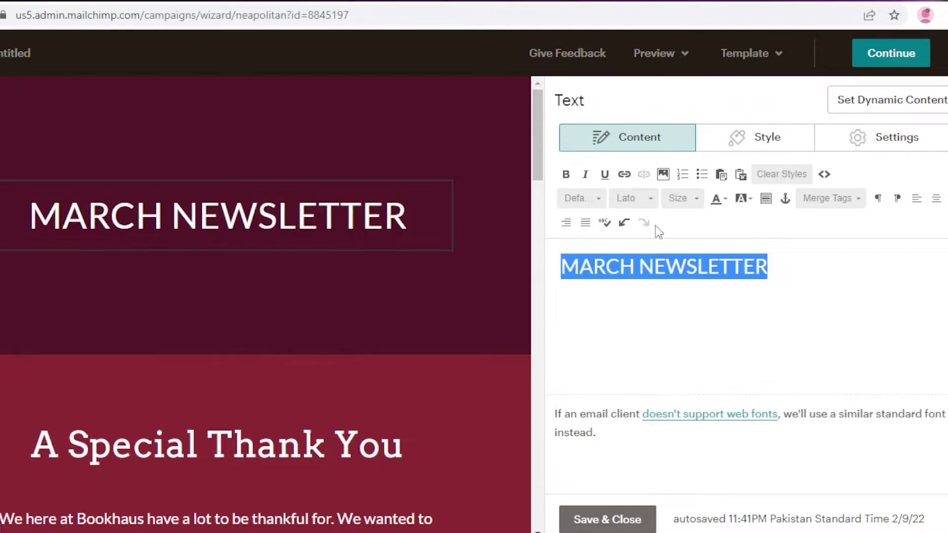
# Try out font size, text colour and background colour options on the heading.
pyautogui.click(688, 209)
pyautogui.click(817, 290)
pyautogui.click(724, 200)
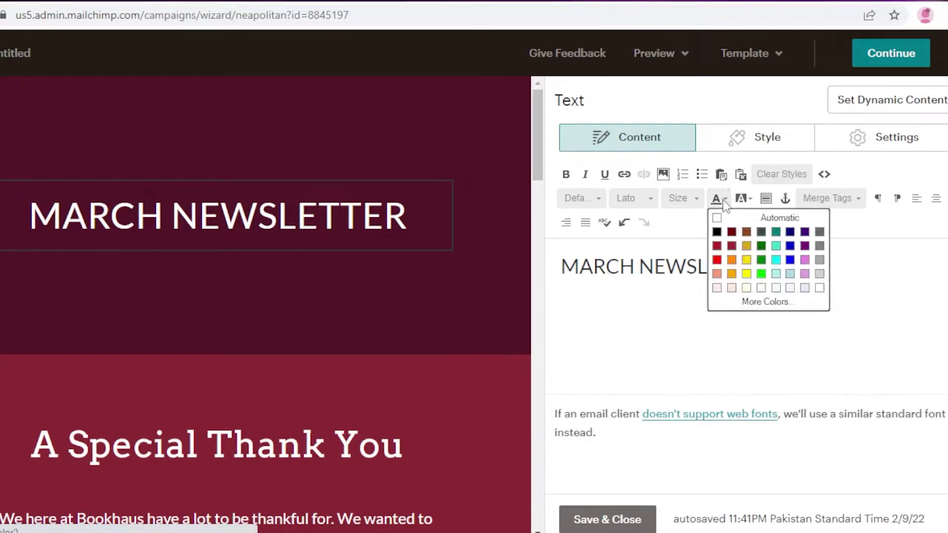
pyautogui.click(736, 237)
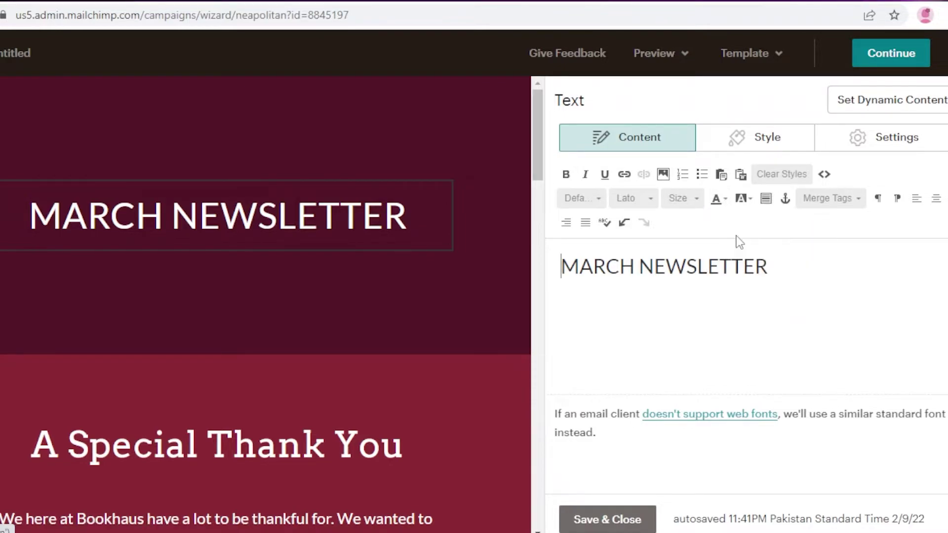
pyautogui.click(721, 200)
pyautogui.click(773, 284)
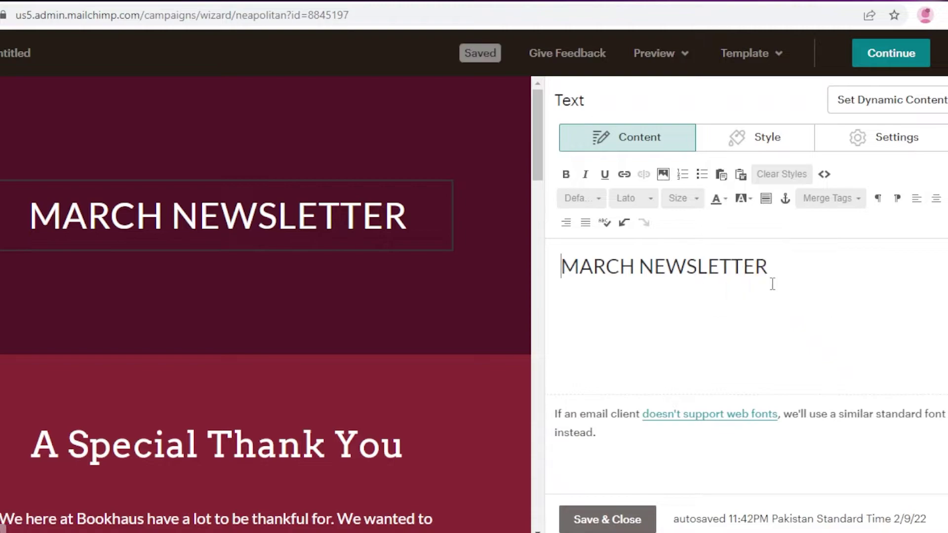
pyautogui.click(751, 199)
pyautogui.click(766, 241)
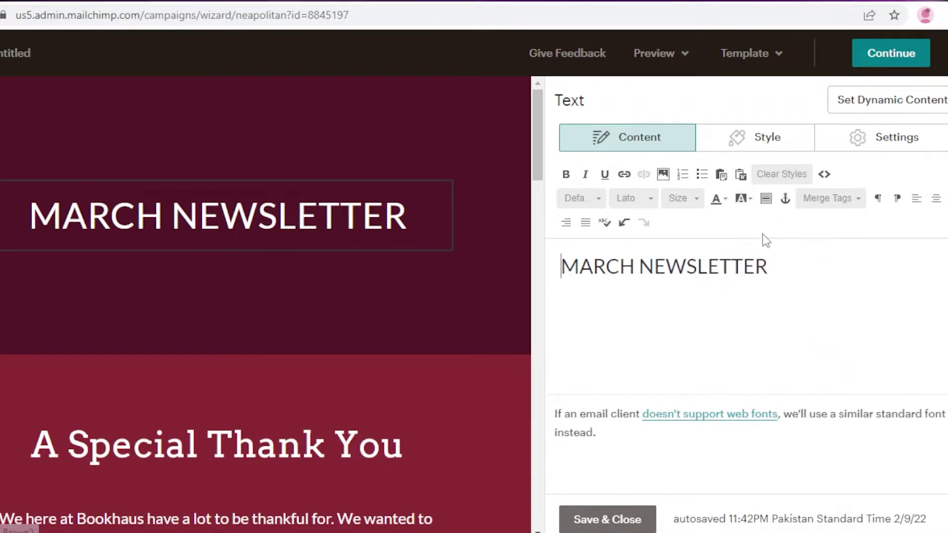
pyautogui.click(742, 200)
pyautogui.click(751, 237)
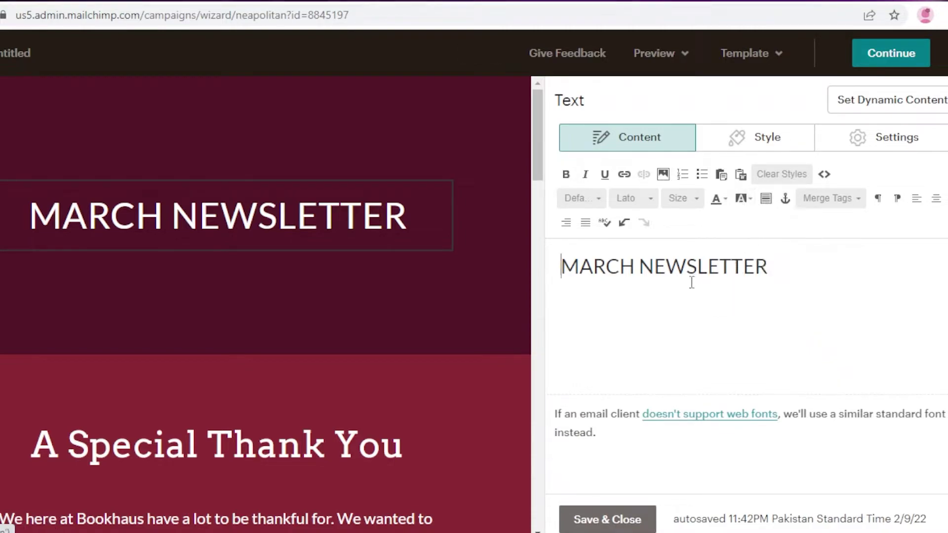
# Select the whole heading line and give it a black background.
pyautogui.tripleClick(692, 279)
pyautogui.click(748, 203)
pyautogui.click(755, 233)
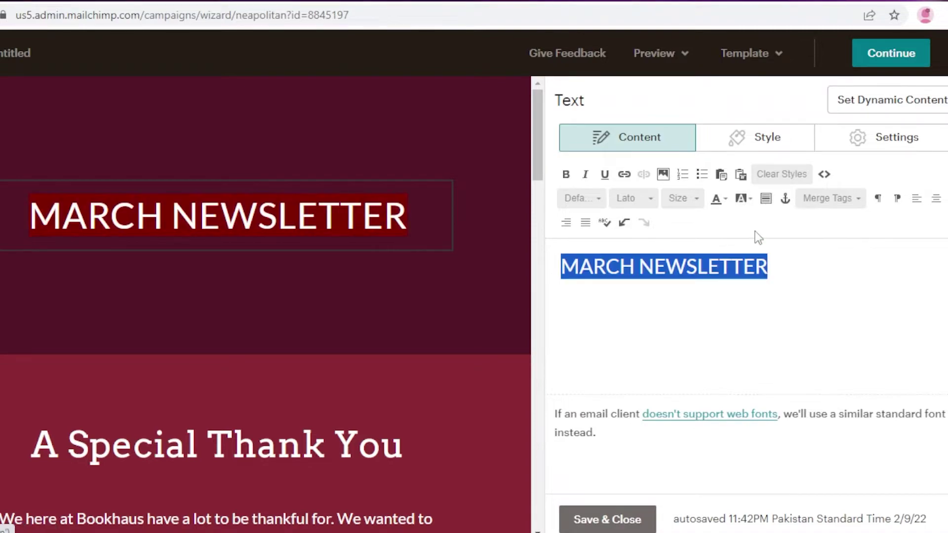
pyautogui.click(743, 200)
pyautogui.click(772, 275)
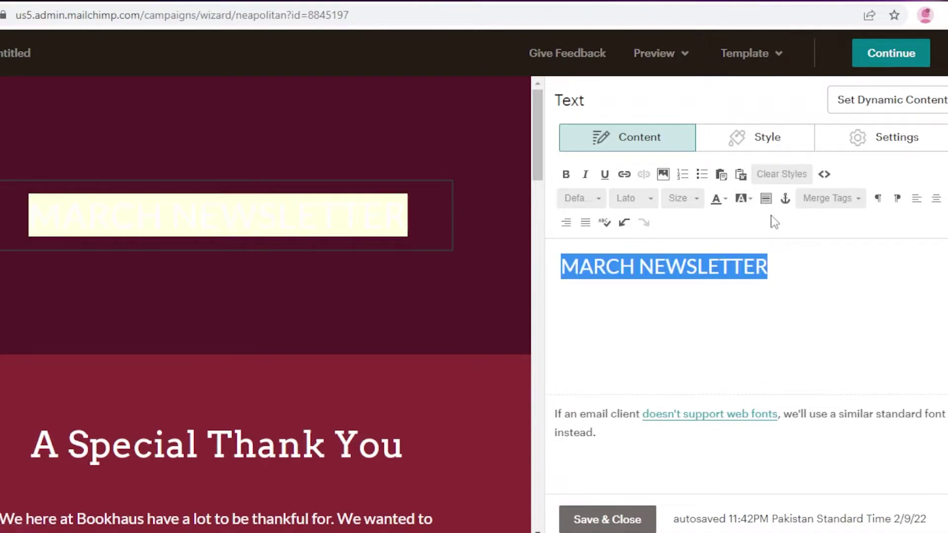
pyautogui.click(749, 200)
pyautogui.click(742, 232)
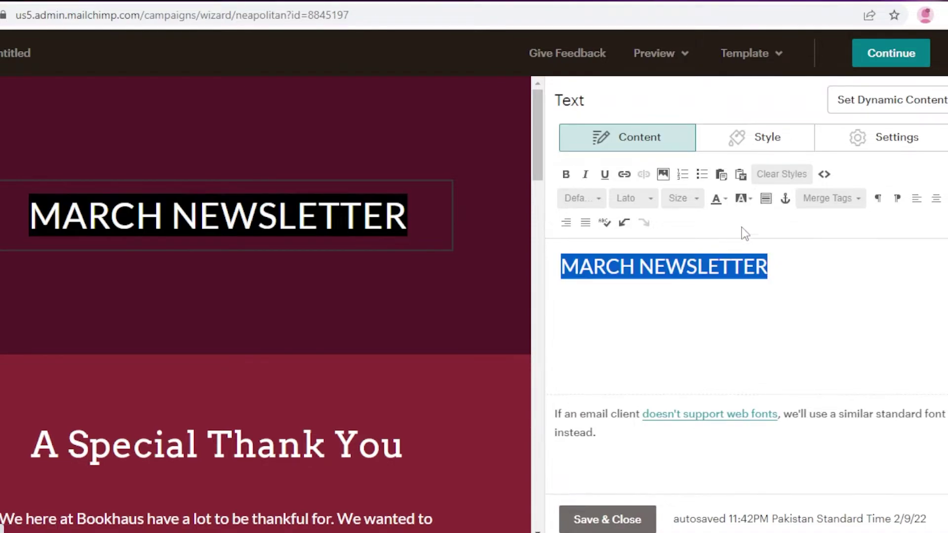
# Set the heading text colour to salmon while keeping the black background.
pyautogui.click(726, 200)
pyautogui.click(843, 290)
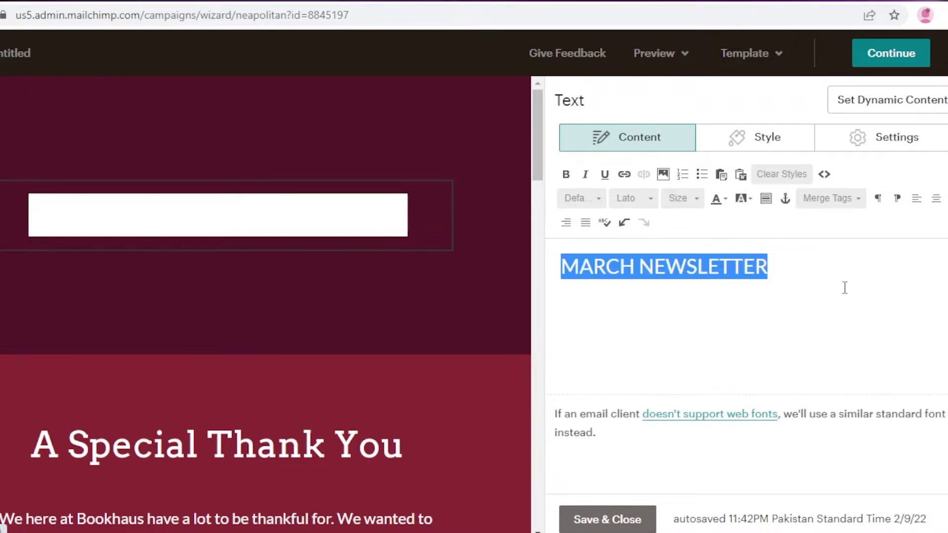
pyautogui.click(720, 210)
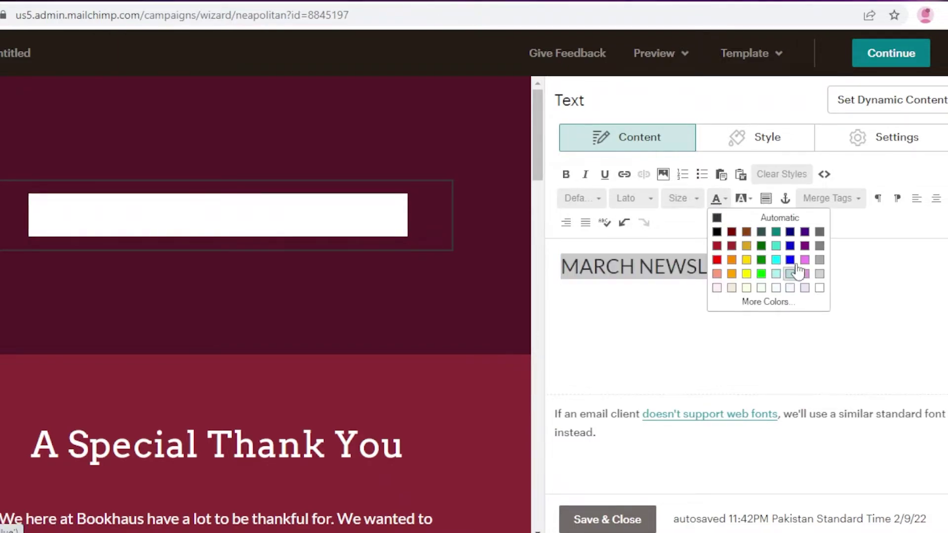
pyautogui.click(748, 217)
pyautogui.click(719, 208)
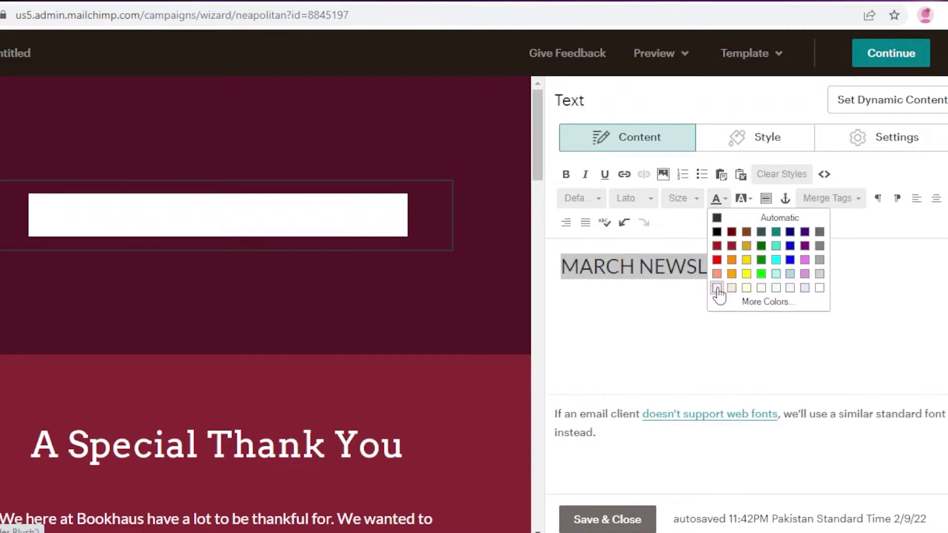
pyautogui.click(717, 288)
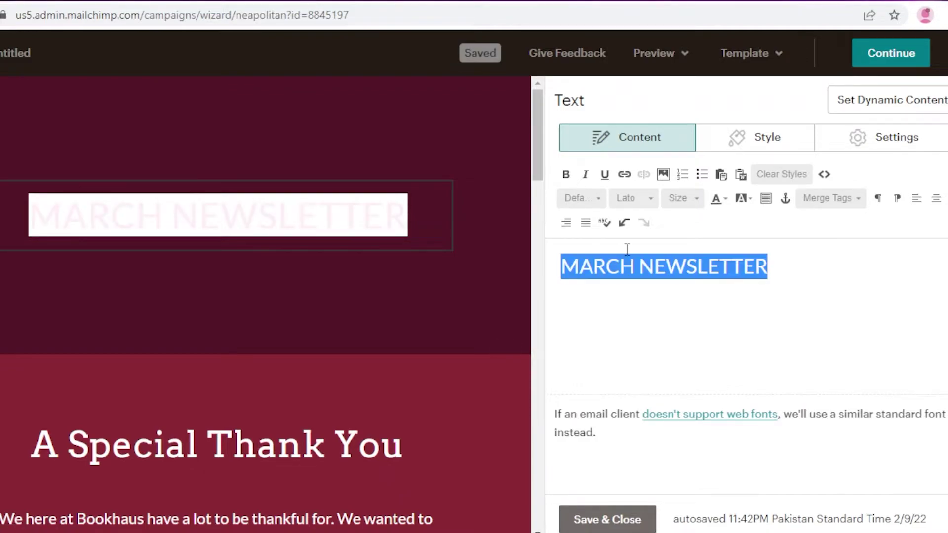
pyautogui.click(742, 202)
pyautogui.click(743, 203)
pyautogui.click(744, 235)
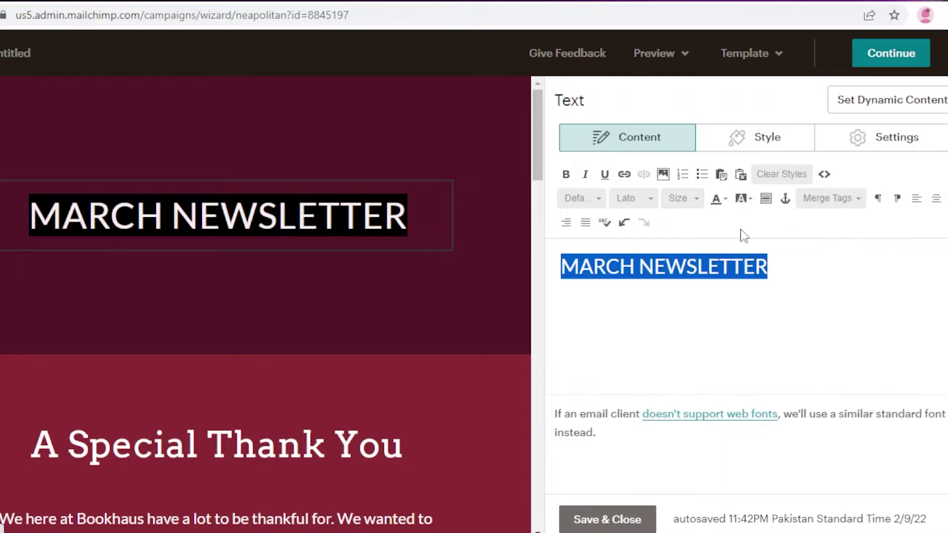
pyautogui.click(717, 199)
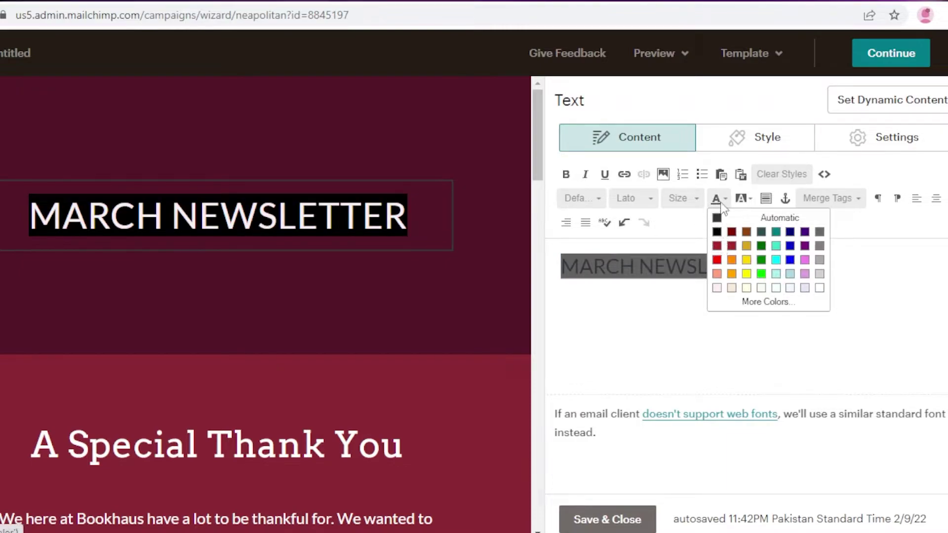
pyautogui.click(717, 260)
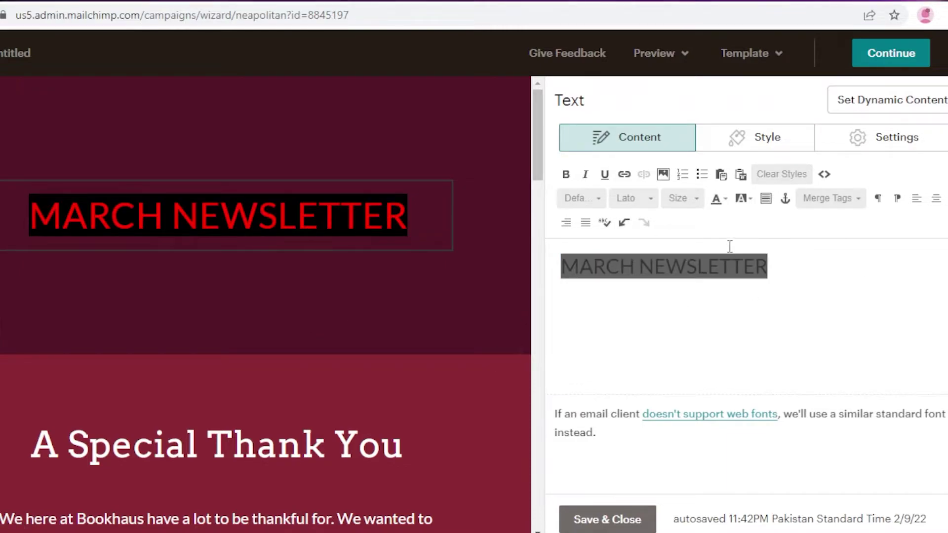
pyautogui.click(717, 199)
pyautogui.click(717, 280)
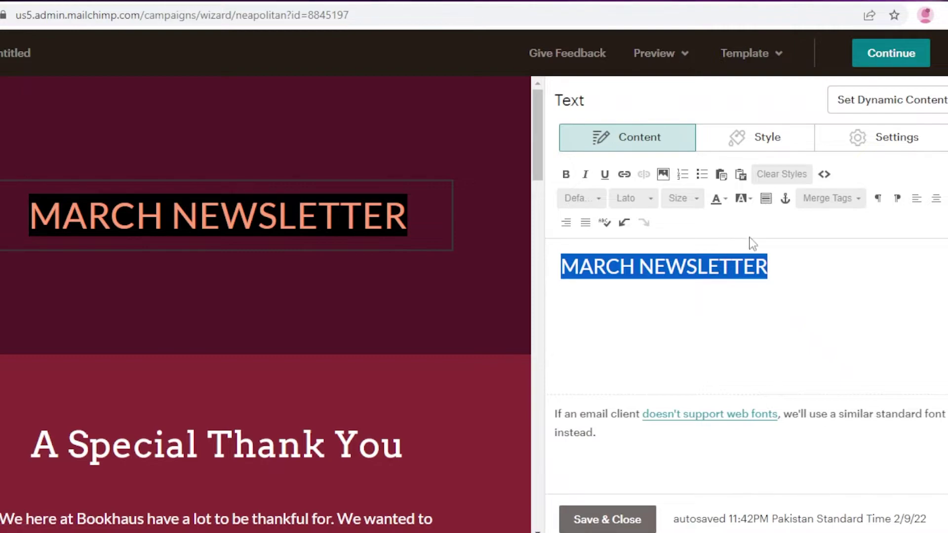
# Insert horizontal lines below the heading, then delete them and the stray character.
pyautogui.click(766, 199)
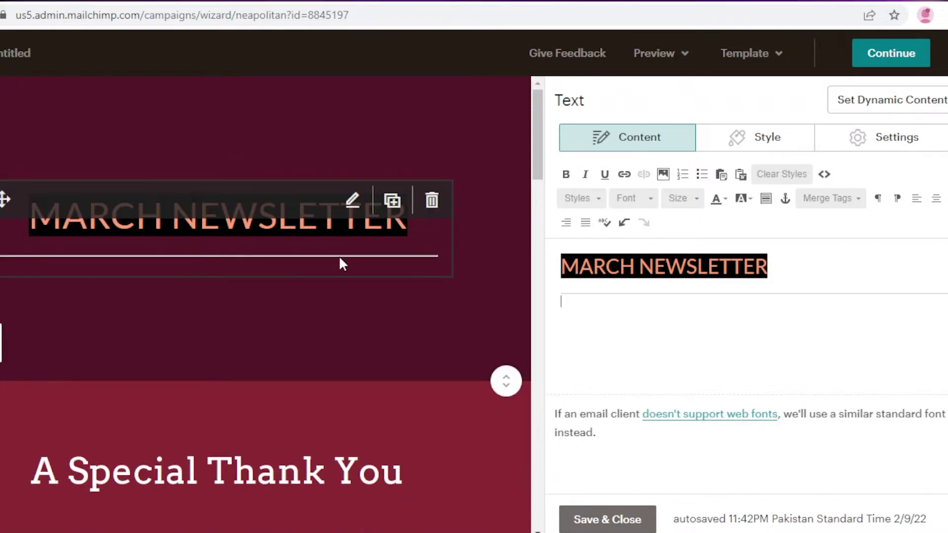
pyautogui.click(766, 199)
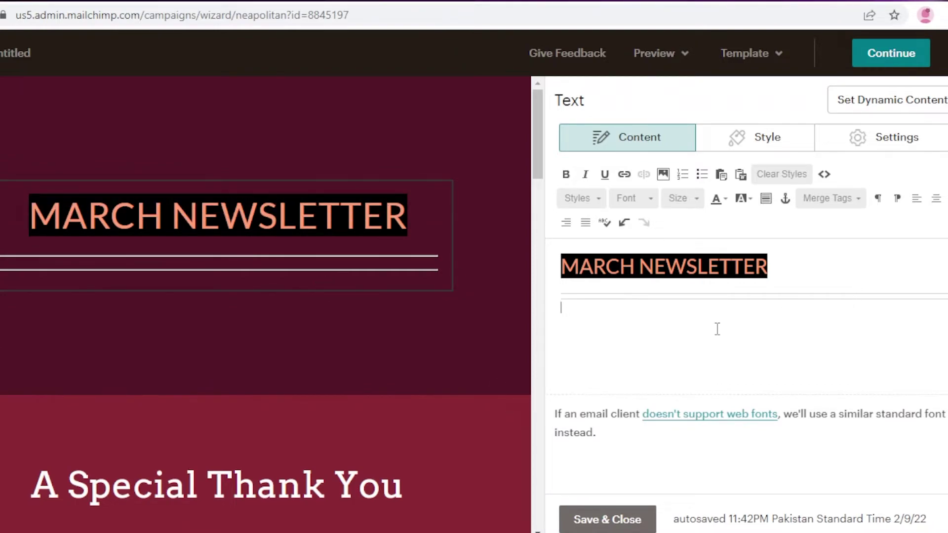
pyautogui.write('\\')
pyautogui.press('BackSpace')
pyautogui.press('BackSpace')
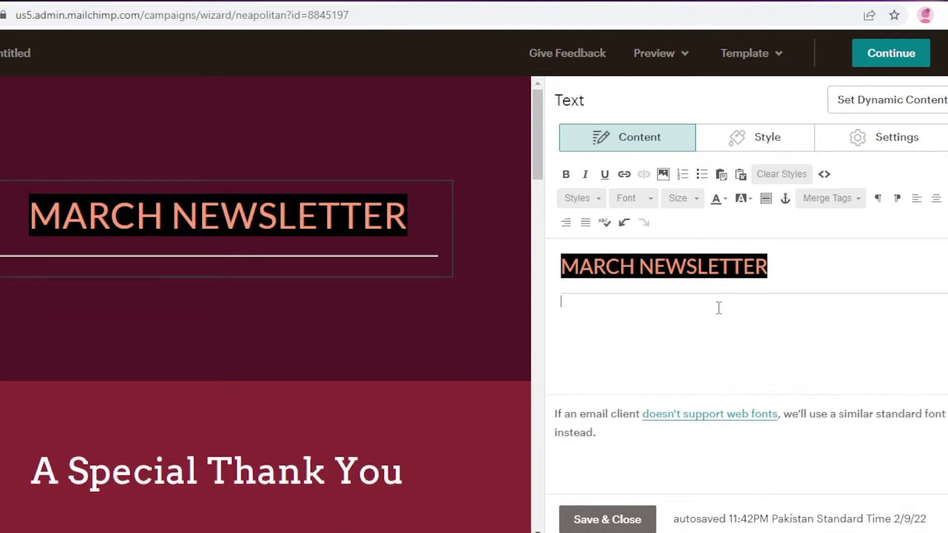
pyautogui.press('BackSpace')
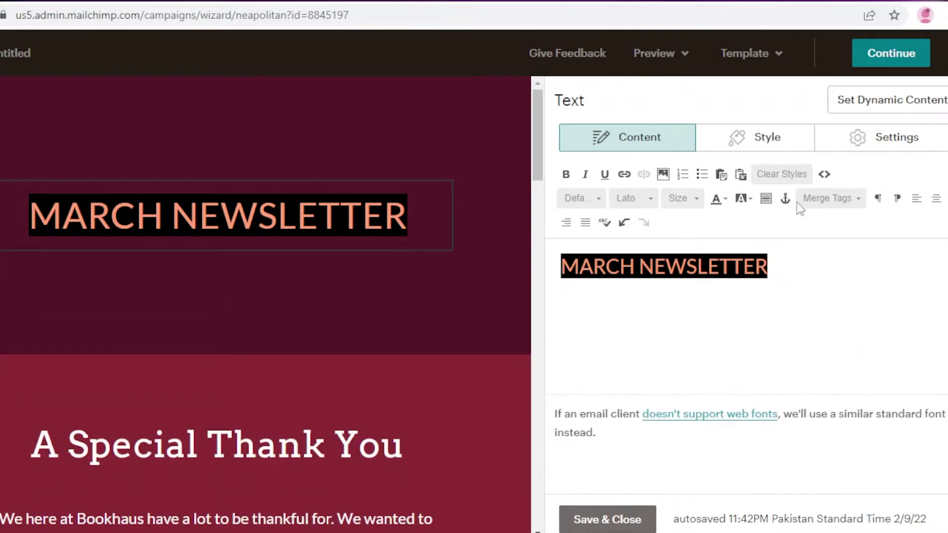
# Remove the gibberish test lines and the empty line beneath the heading.
pyautogui.click(766, 200)
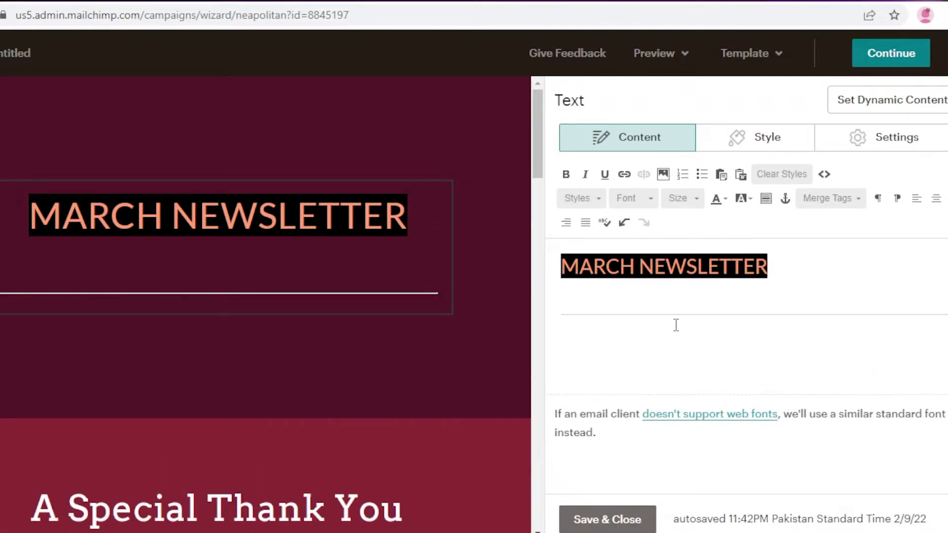
pyautogui.write('FRRGTDTD')
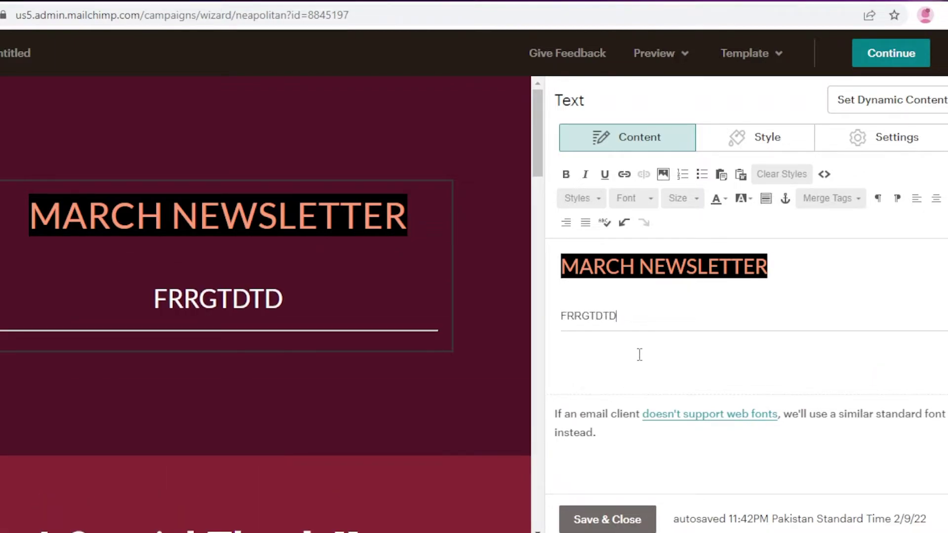
pyautogui.press('BackSpace')
pyautogui.press('BackSpace')
pyautogui.press('BackSpace')
pyautogui.press('BackSpace')
pyautogui.press('BackSpace')
pyautogui.press('BackSpace')
pyautogui.press('BackSpace')
pyautogui.press('BackSpace')
pyautogui.press('BackSpace')
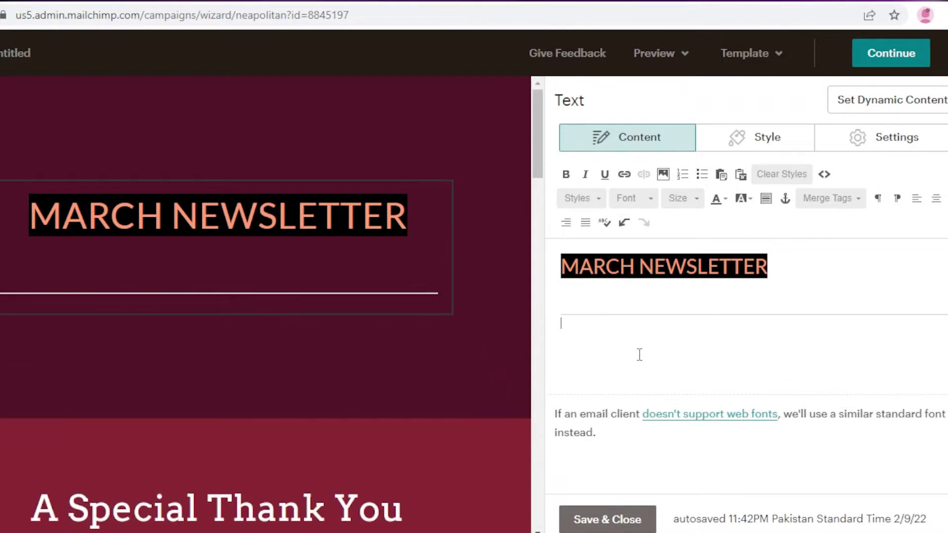
pyautogui.press('Return')
pyautogui.write('GFTHYF')
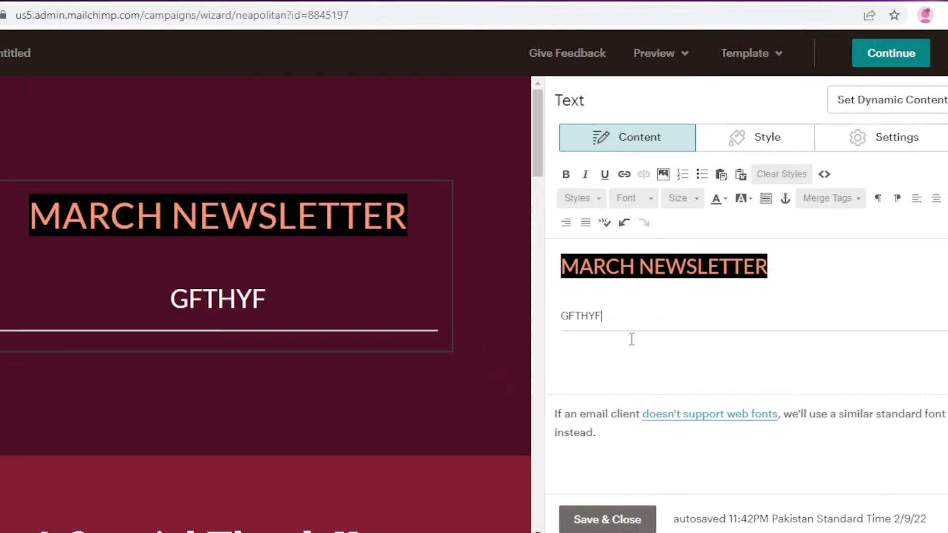
pyautogui.press('BackSpace')
pyautogui.press('BackSpace')
pyautogui.press('BackSpace')
pyautogui.press('BackSpace')
pyautogui.press('BackSpace')
pyautogui.press('BackSpace')
pyautogui.press('BackSpace')
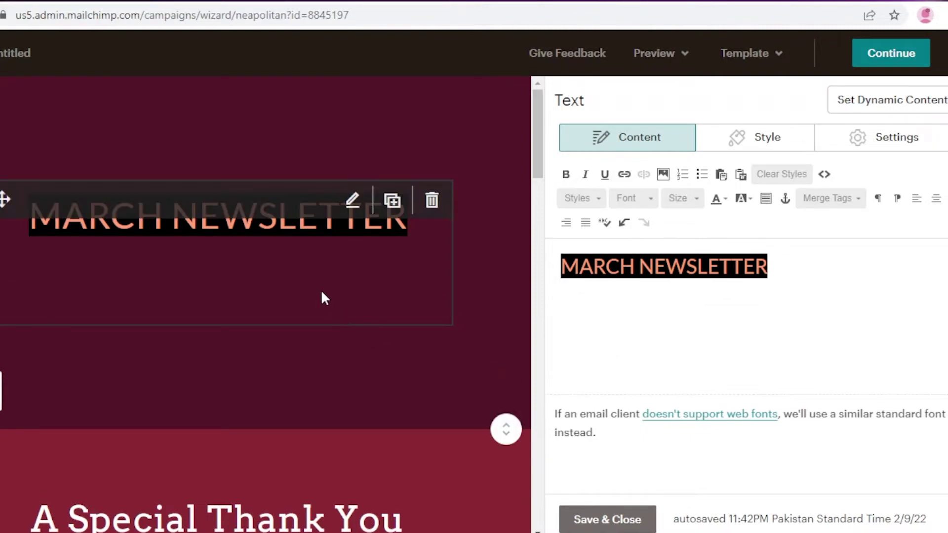
pyautogui.press('BackSpace')
pyautogui.press('BackSpace')
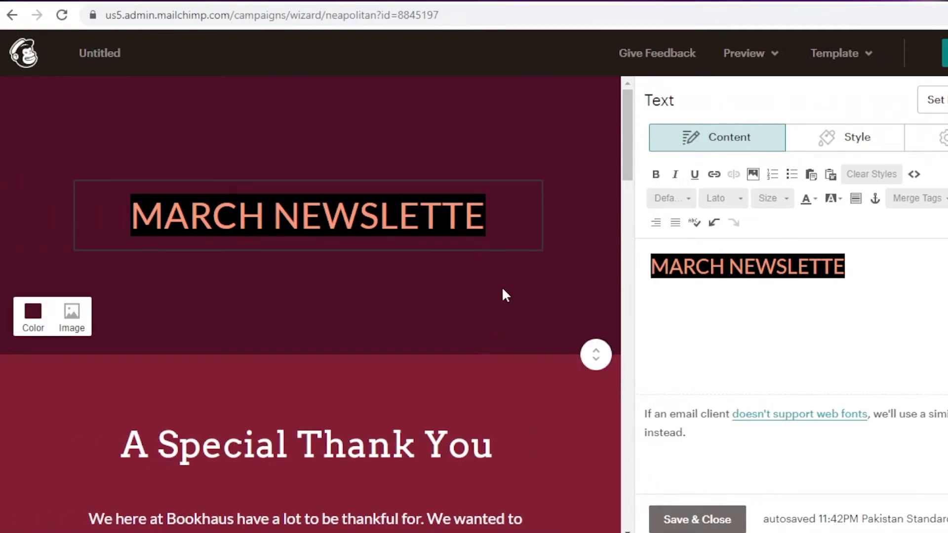
# Shorten the dark header section and restore the heading to read 'MARCH NEWSLETTER'.
pyautogui.moveTo(597, 356); pyautogui.dragTo(616, 224)
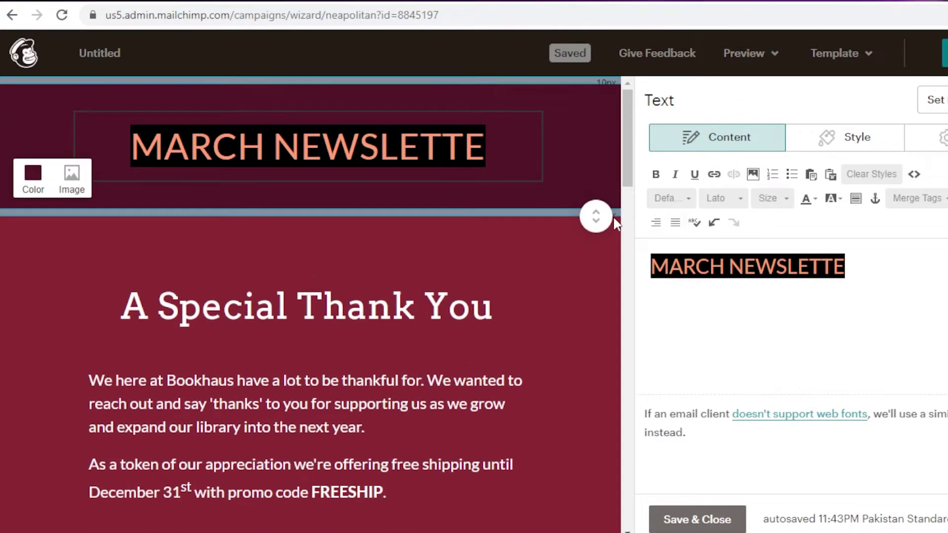
pyautogui.write('E')
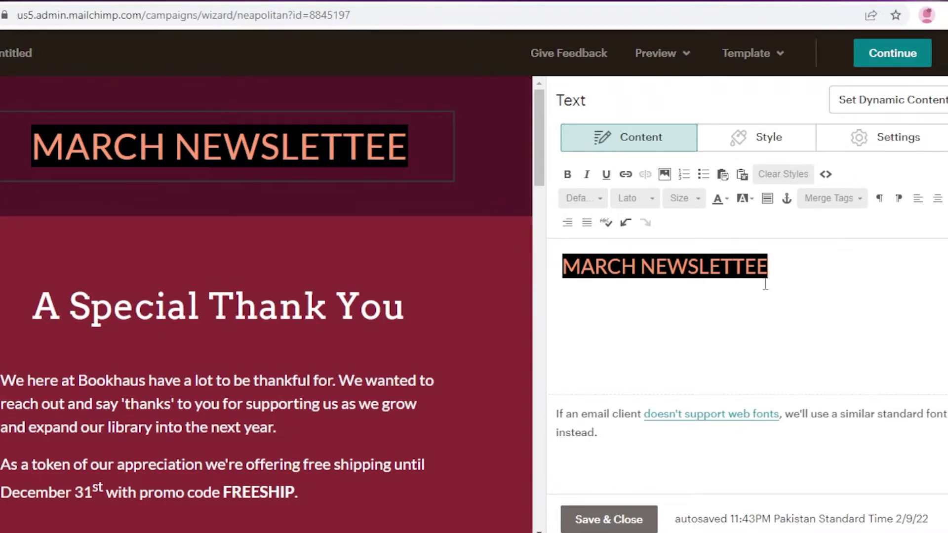
pyautogui.press('BackSpace')
pyautogui.write('R')
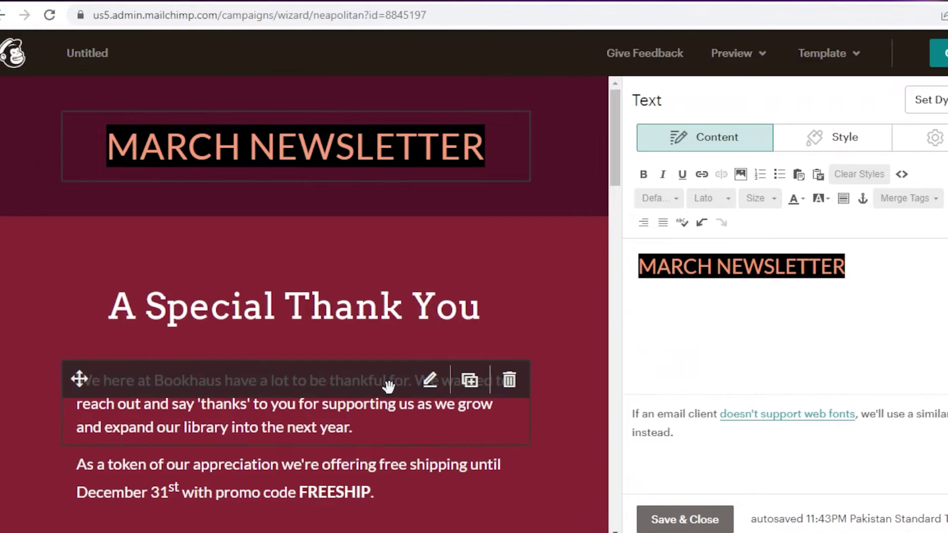
# Save and close the header text block.
pyautogui.scroll(-15, 285, 494)
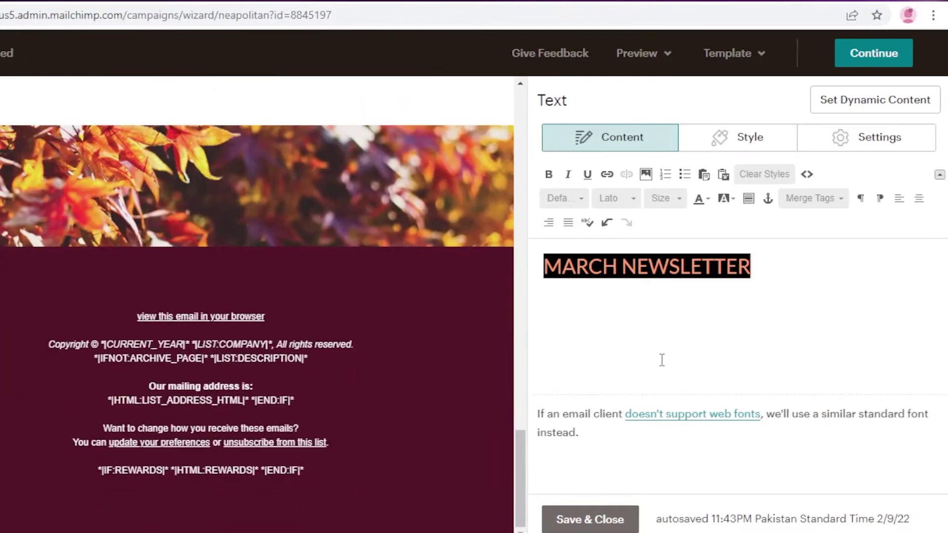
pyautogui.scroll(5, 526, 443)
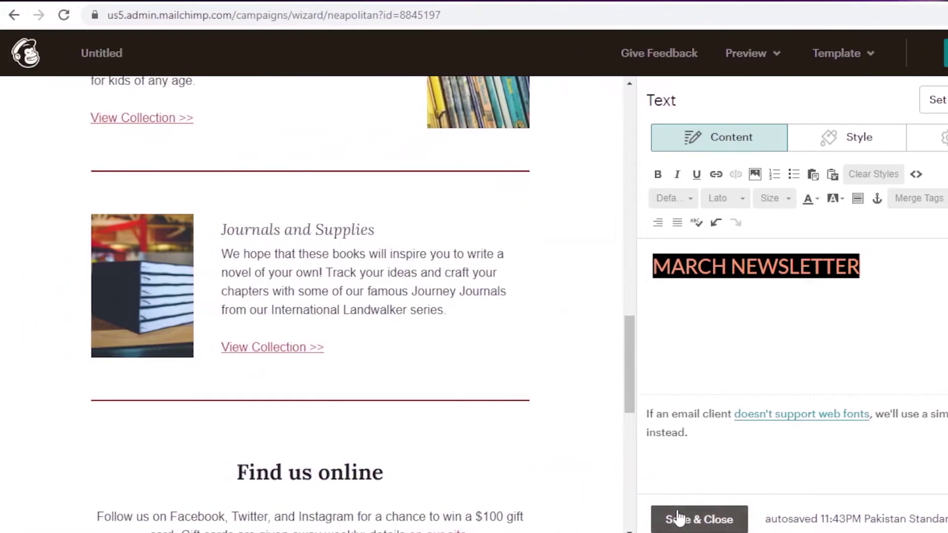
pyautogui.click(566, 518)
pyautogui.scroll(10, 385, 396)
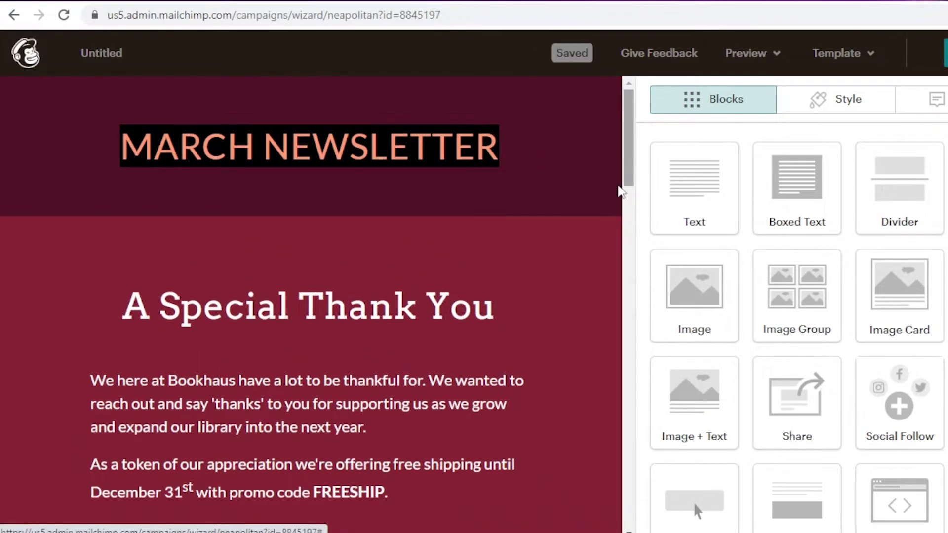
# Remove the browser-view link block from the email footer.
pyautogui.scroll(-15, 557, 471)
pyautogui.scroll(-10, 557, 471)
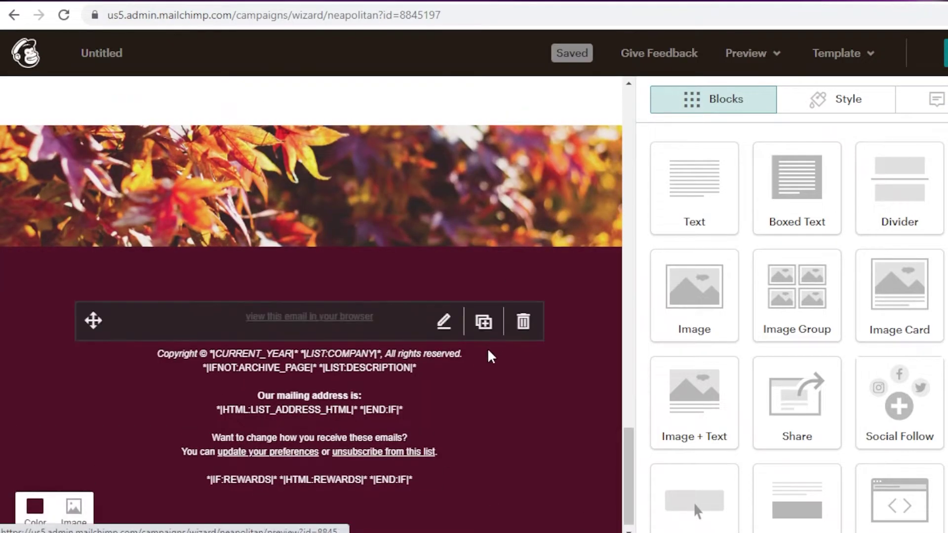
pyautogui.scroll(2, 497, 361)
pyautogui.click(525, 400)
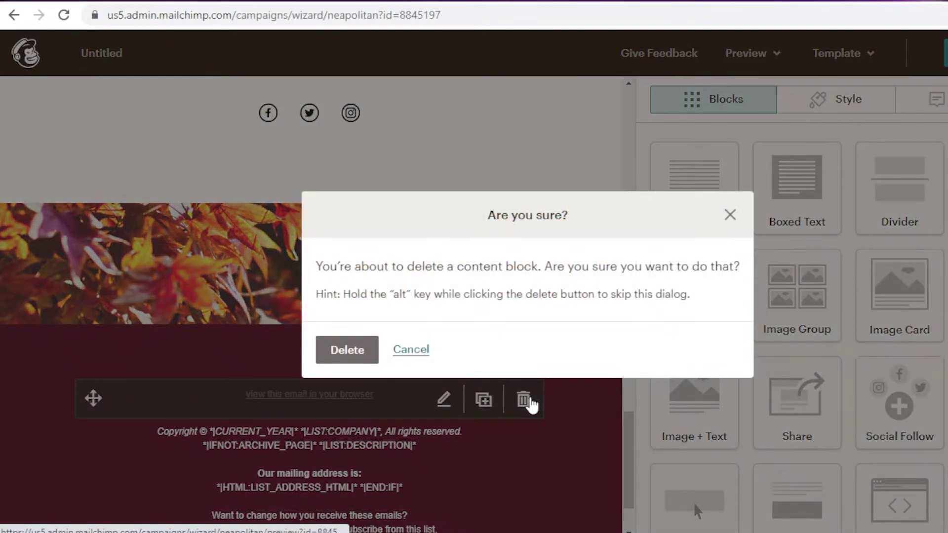
pyautogui.click(348, 351)
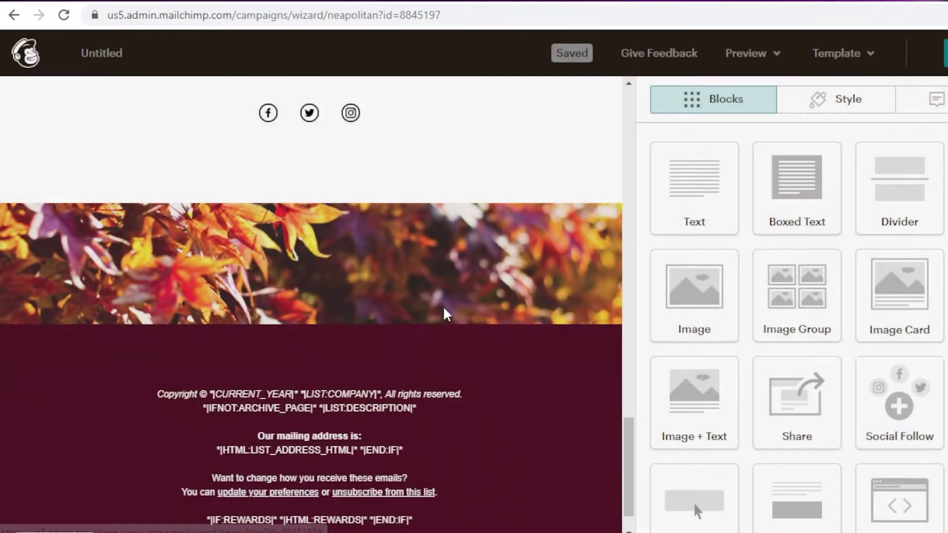
# Delete the Journals and Supplies block from the email.
pyautogui.scroll(3, 515, 283)
pyautogui.click(522, 338)
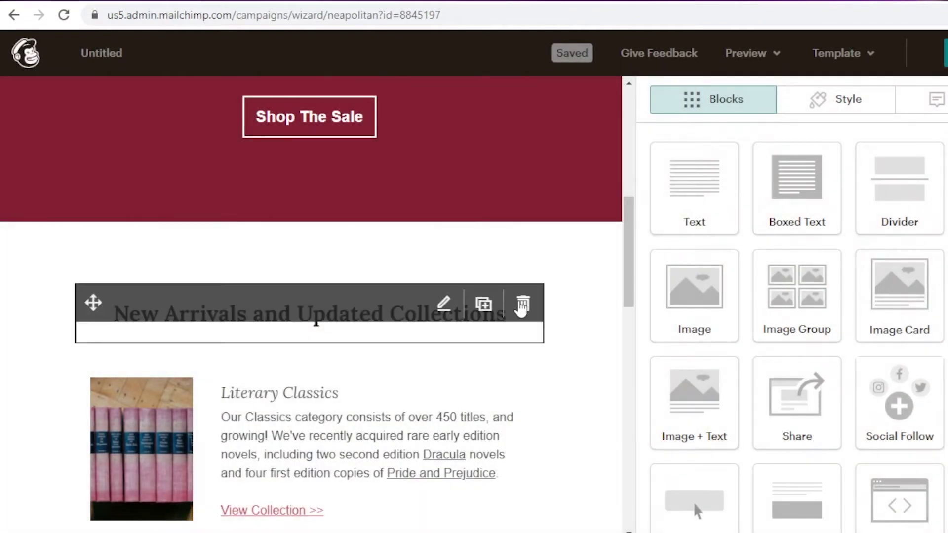
pyautogui.click(523, 305)
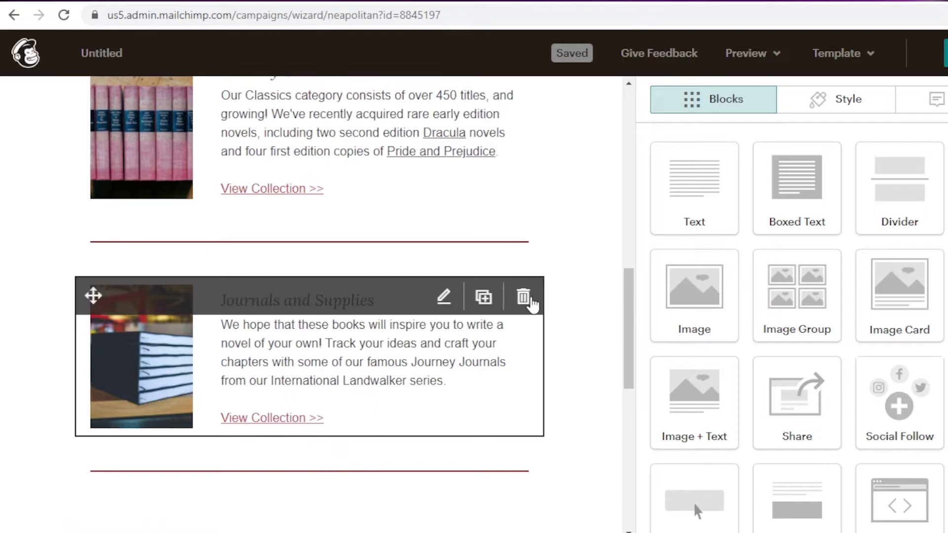
pyautogui.click(524, 298)
pyautogui.click(356, 361)
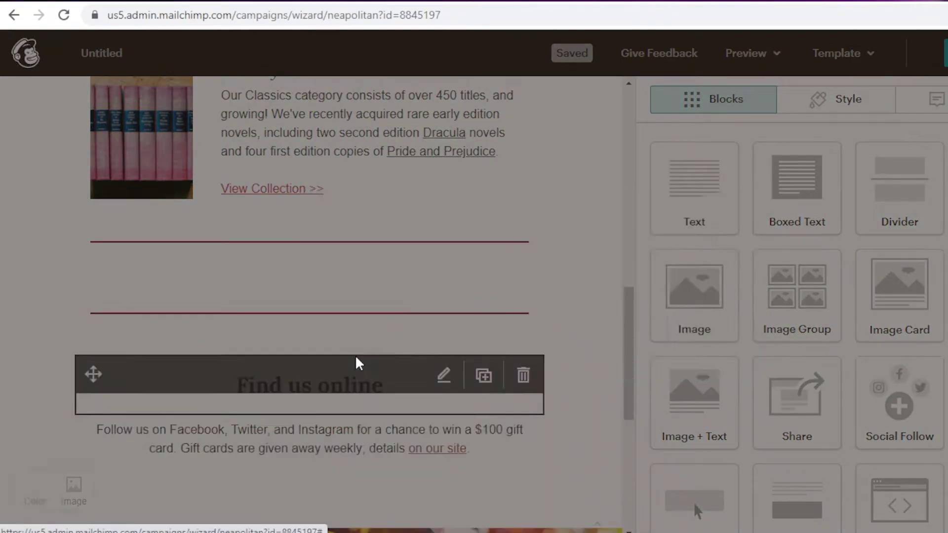
# Select the Find us online block and adjust the side panel width.
pyautogui.click(514, 357)
pyautogui.click(523, 375)
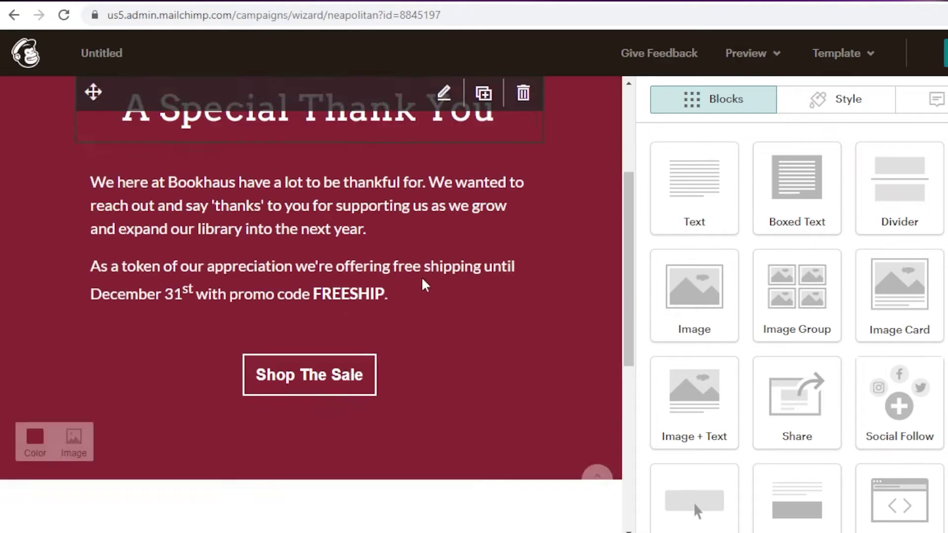
pyautogui.scroll(-3, 355, 493)
pyautogui.scroll(7, 423, 479)
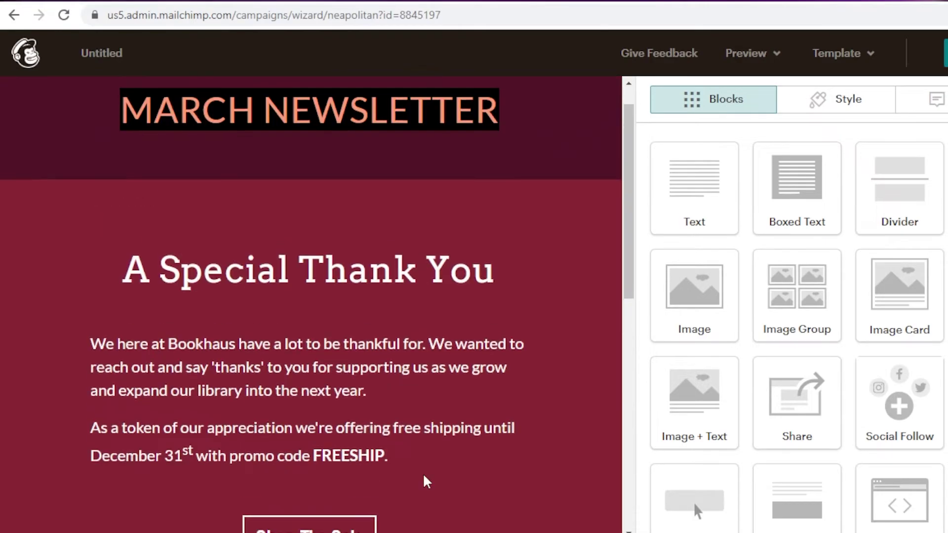
pyautogui.moveTo(633, 188); pyautogui.dragTo(790, 188)
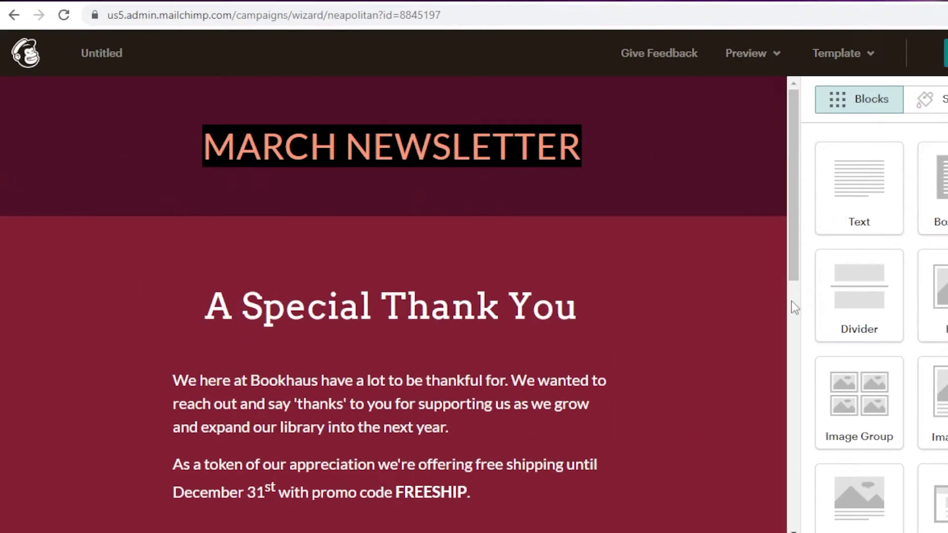
pyautogui.moveTo(794, 307); pyautogui.dragTo(595, 192)
pyautogui.scroll(-3, 596, 191)
# In the Style tab, set the Middle Body background to a dusty pink.
pyautogui.click(823, 100)
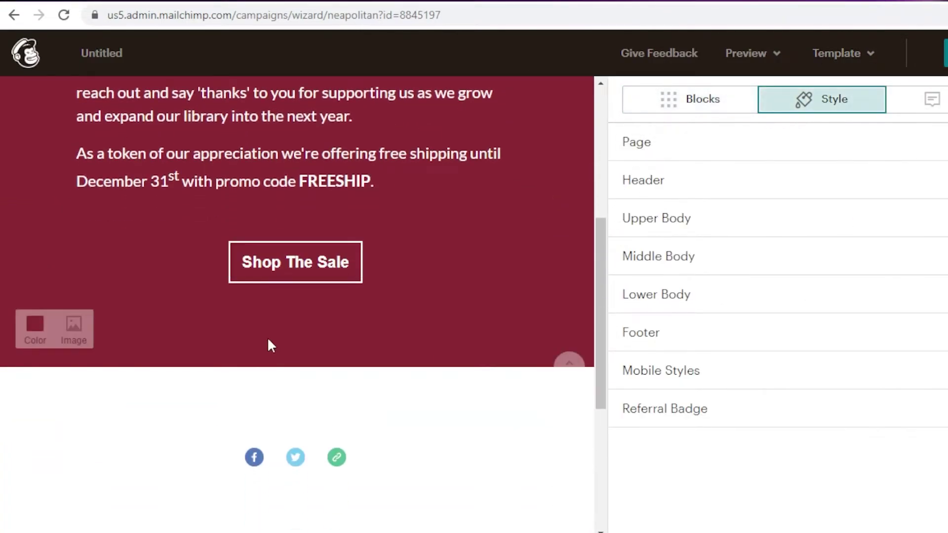
pyautogui.scroll(6, 395, 277)
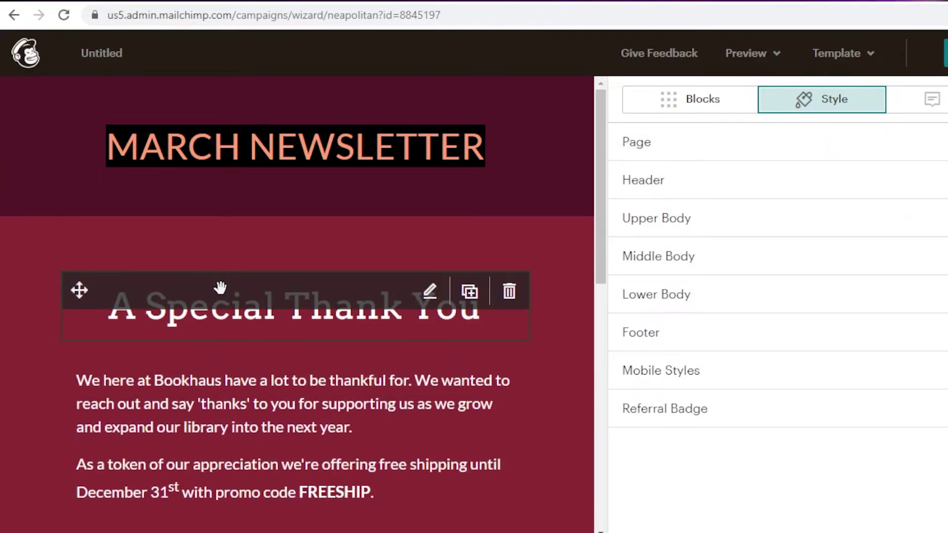
pyautogui.click(636, 267)
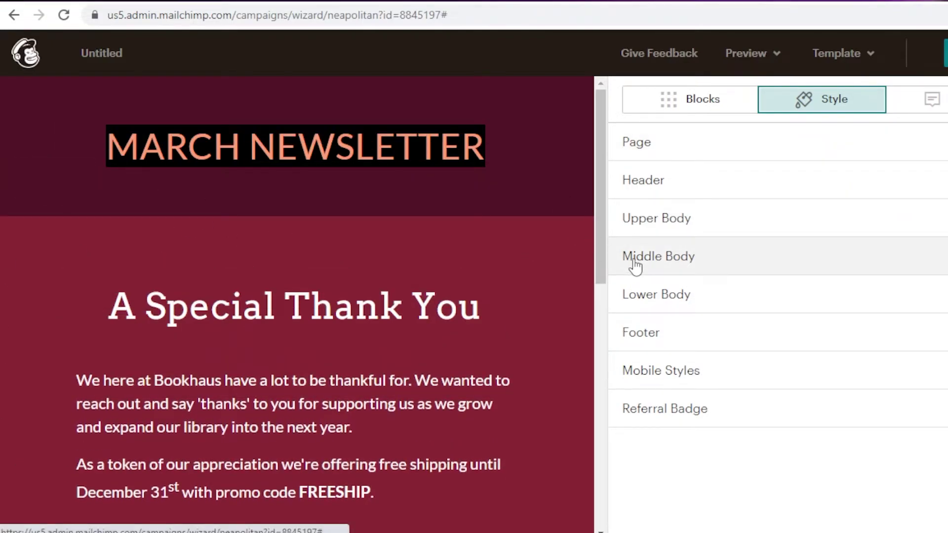
pyautogui.click(640, 221)
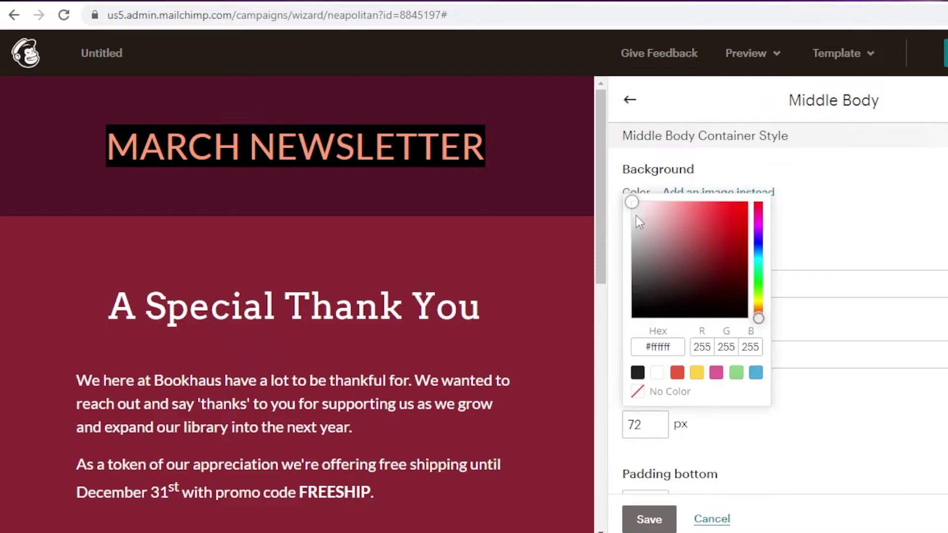
pyautogui.moveTo(639, 222); pyautogui.dragTo(694, 258)
pyautogui.scroll(-5, 694, 258)
pyautogui.scroll(-6, 521, 328)
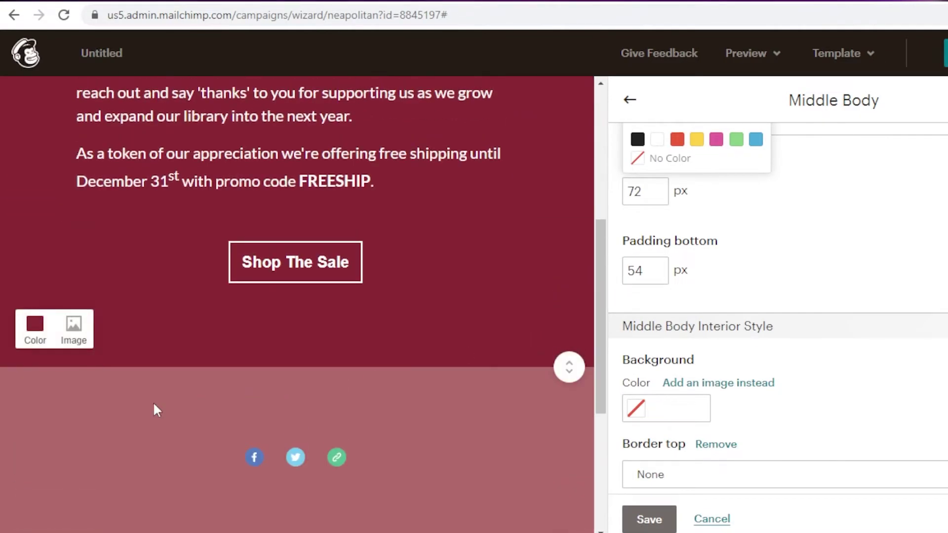
pyautogui.scroll(-2, 542, 328)
pyautogui.click(654, 117)
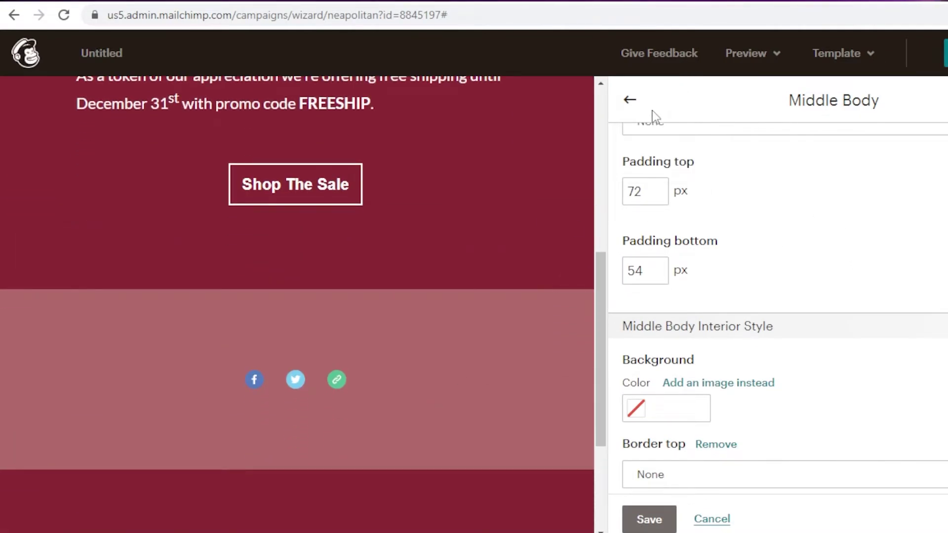
pyautogui.click(630, 100)
# Darken the Upper Body background to maroon #5a000b.
pyautogui.click(662, 228)
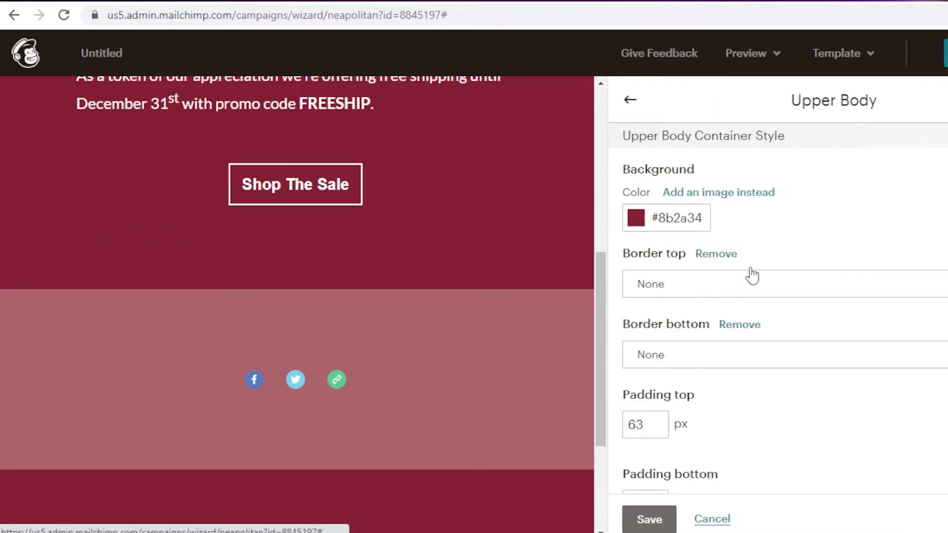
pyautogui.click(641, 220)
pyautogui.moveTo(645, 222)
pyautogui.mouseDown()
pyautogui.moveTo(709, 202)
pyautogui.moveTo(696, 218)
pyautogui.moveTo(747, 275)
pyautogui.mouseUp()
pyautogui.click(453, 225)
# Give the Upper Body a 1px dashed top border.
pyautogui.scroll(8, 452, 224)
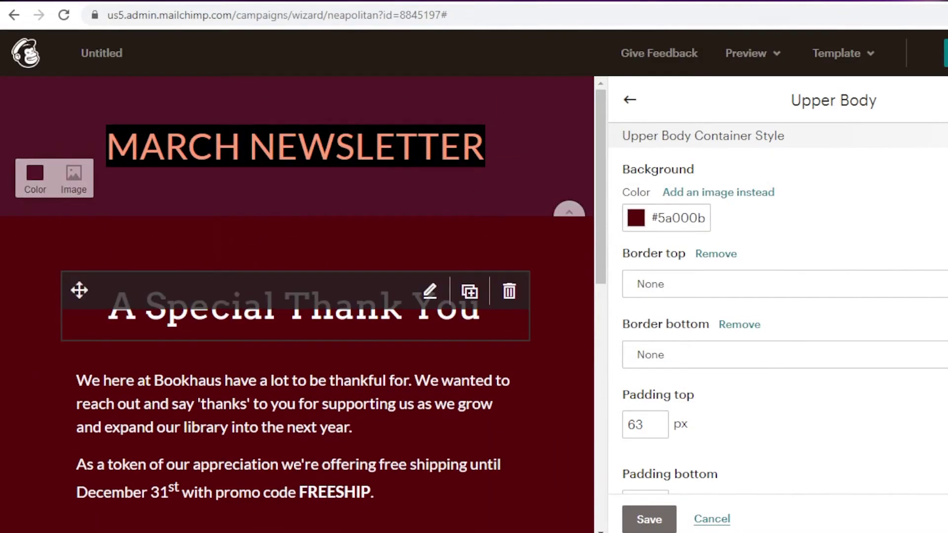
pyautogui.scroll(-1, 416, 221)
pyautogui.scroll(-15, 415, 221)
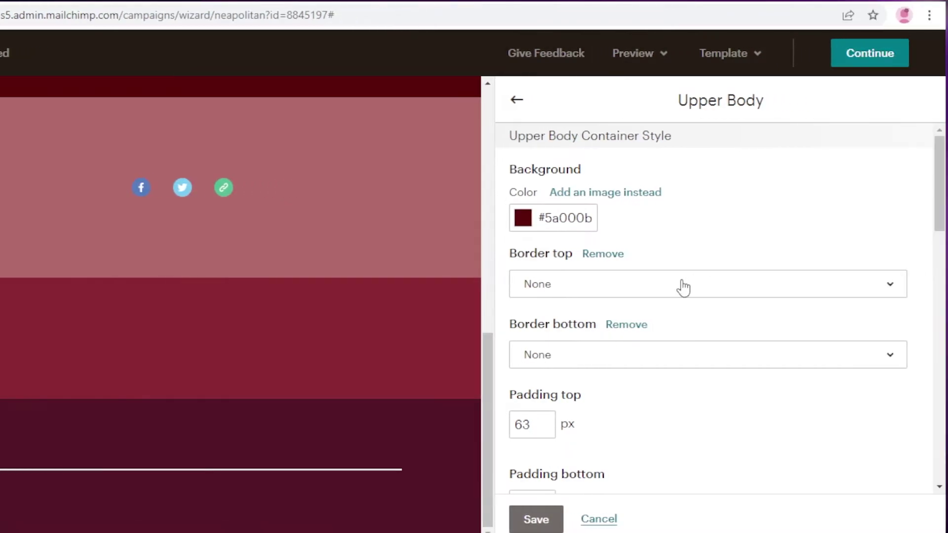
pyautogui.click(806, 284)
pyautogui.click(690, 398)
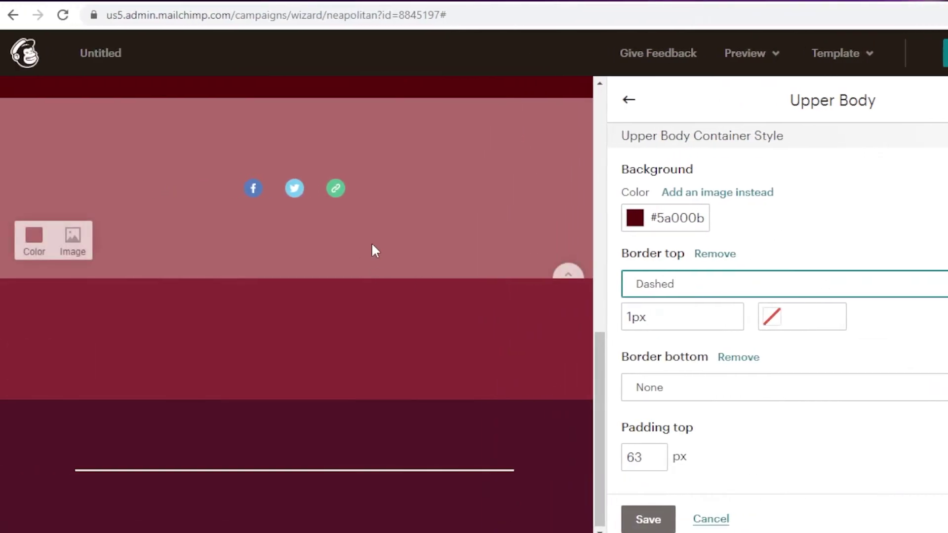
pyautogui.scroll(5, 477, 212)
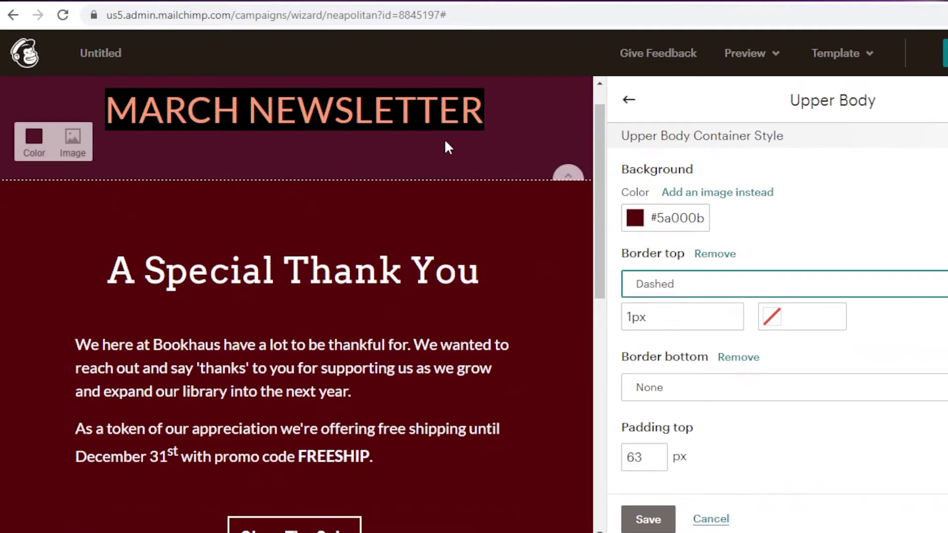
# Try the Double and Dotted top border styles, then settle back on Dashed.
pyautogui.click(698, 284)
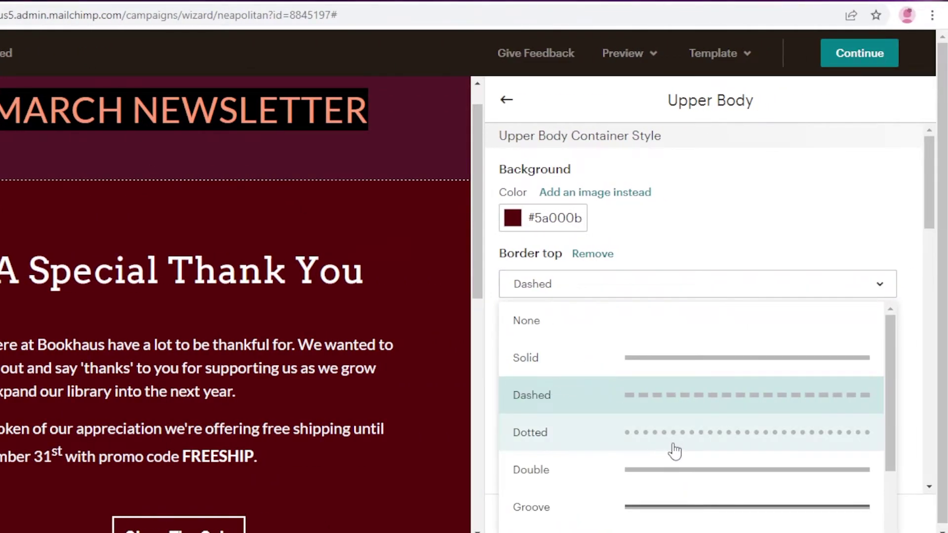
pyautogui.click(785, 468)
pyautogui.click(714, 289)
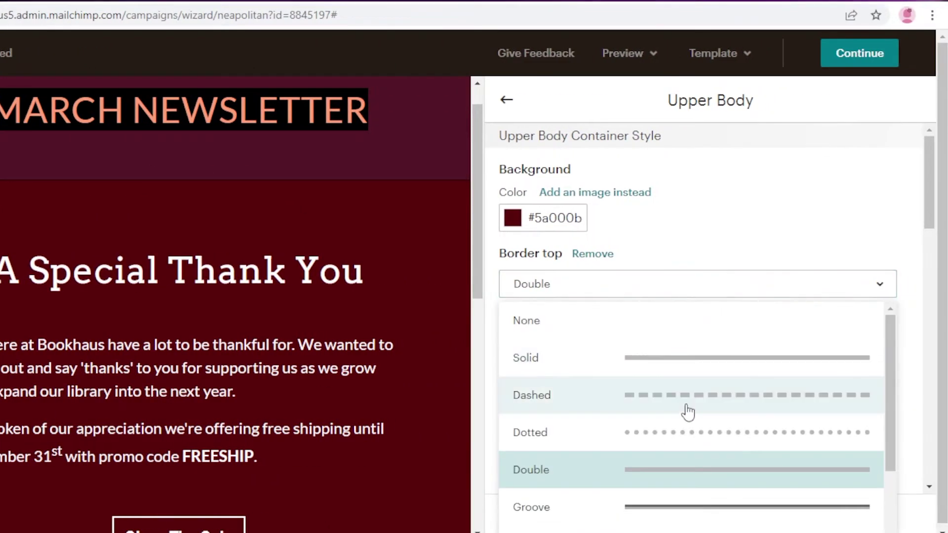
pyautogui.click(680, 431)
pyautogui.click(709, 324)
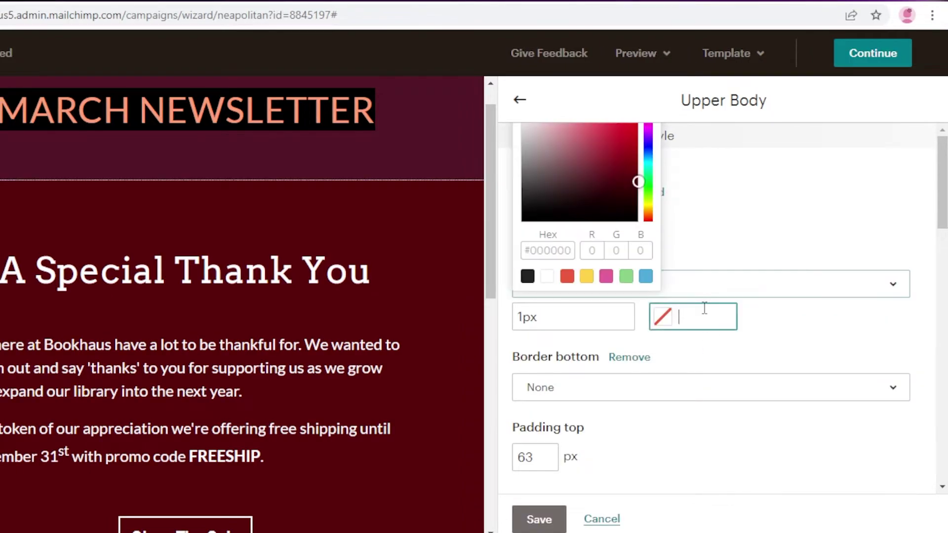
# Set the dashed top border width to 4px and return to the section list.
pyautogui.click(705, 291)
pyautogui.click(611, 349)
pyautogui.click(610, 348)
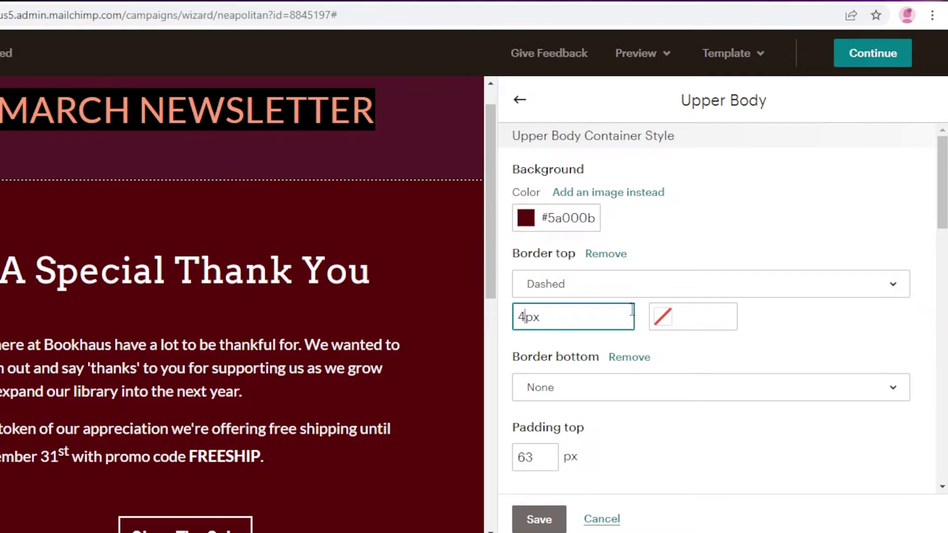
pyautogui.click(703, 228)
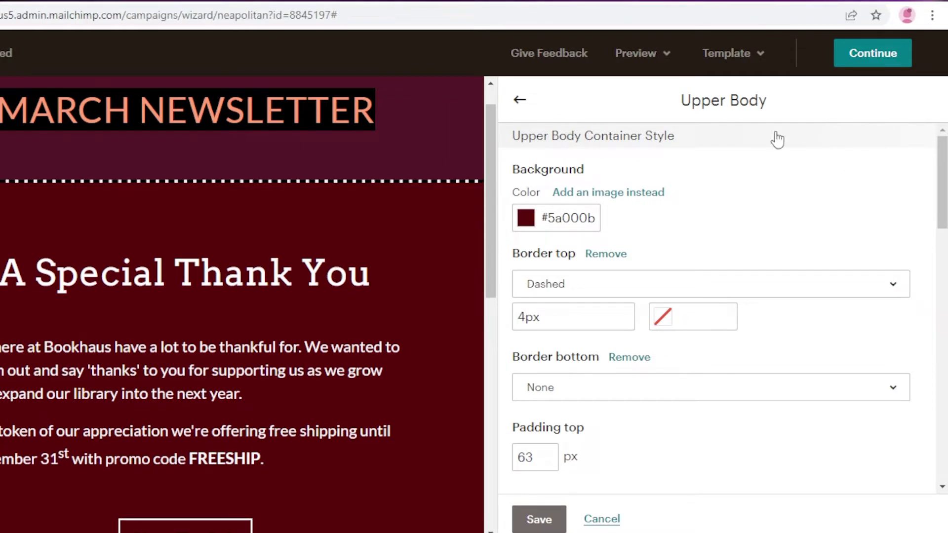
pyautogui.click(520, 100)
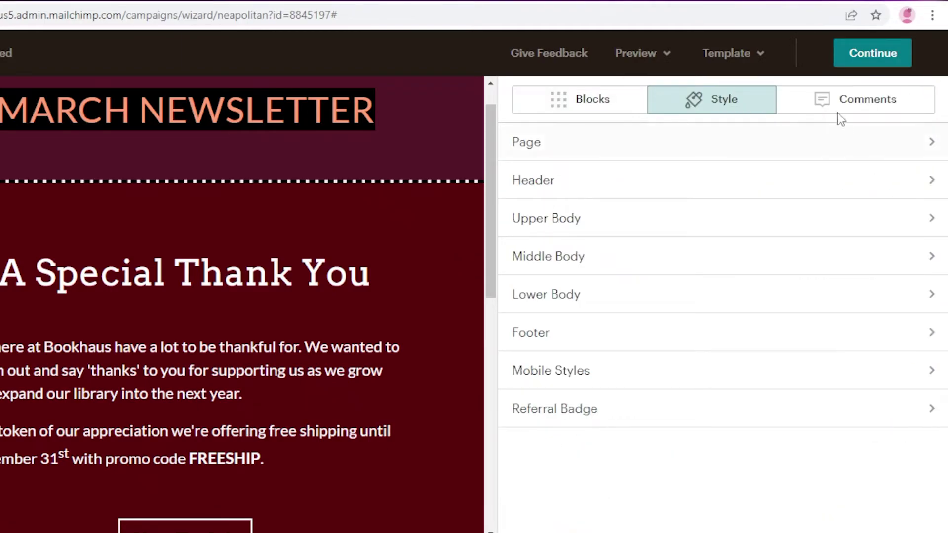
# Preview a Boxed Text block from Blocks without adding it, then Continue to campaign setup.
pyautogui.click(590, 101)
pyautogui.scroll(-7, 402, 296)
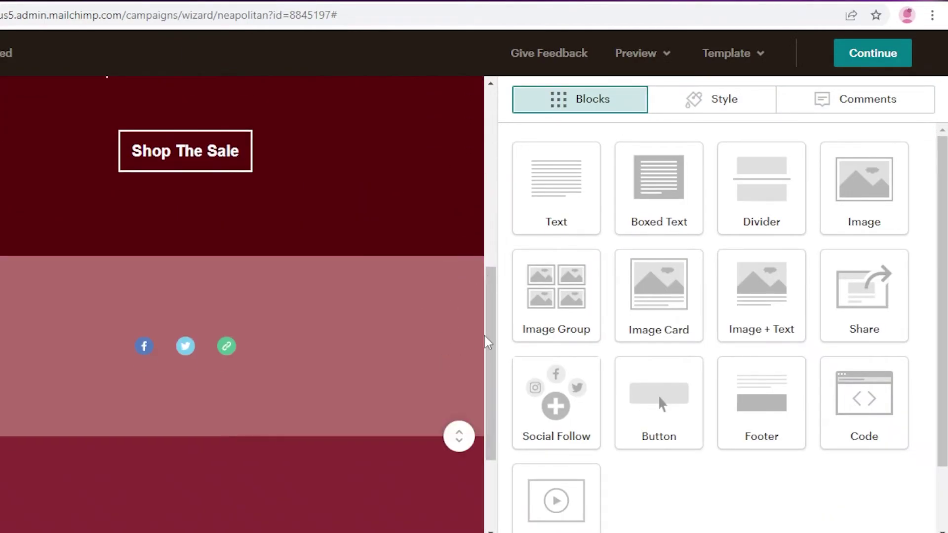
pyautogui.scroll(7, 486, 340)
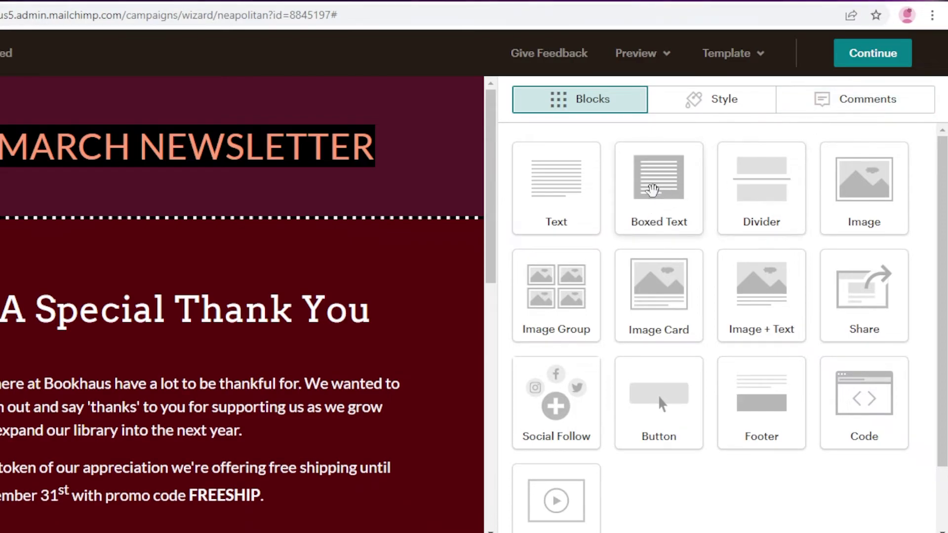
pyautogui.moveTo(662, 195); pyautogui.dragTo(672, 220)
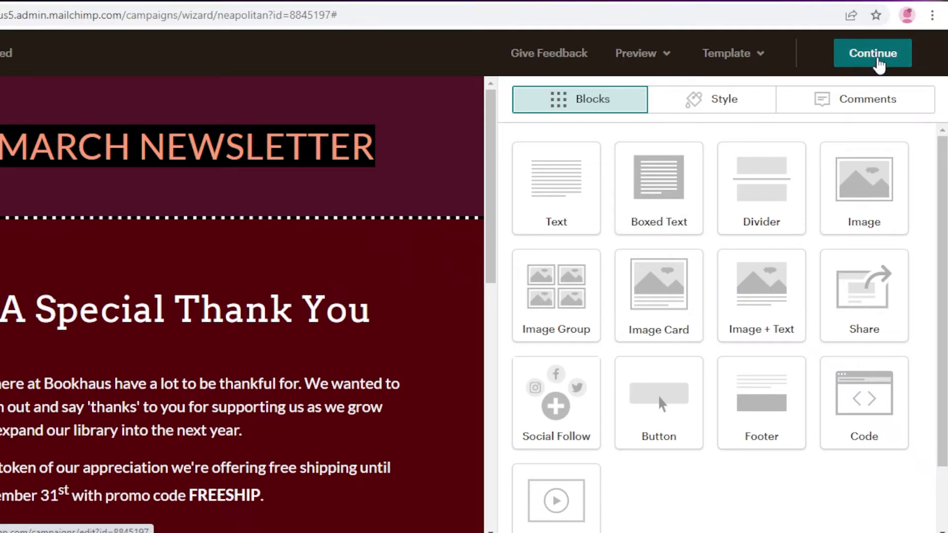
pyautogui.click(874, 55)
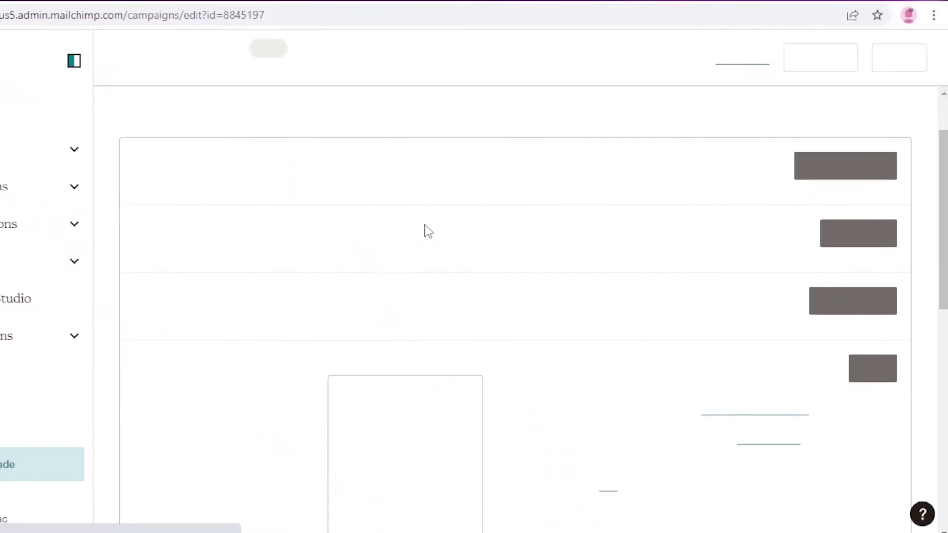
# Review the Content preview and keep the campaign as a draft with Finish later.
pyautogui.scroll(-6, 423, 228)
pyautogui.scroll(5, 423, 228)
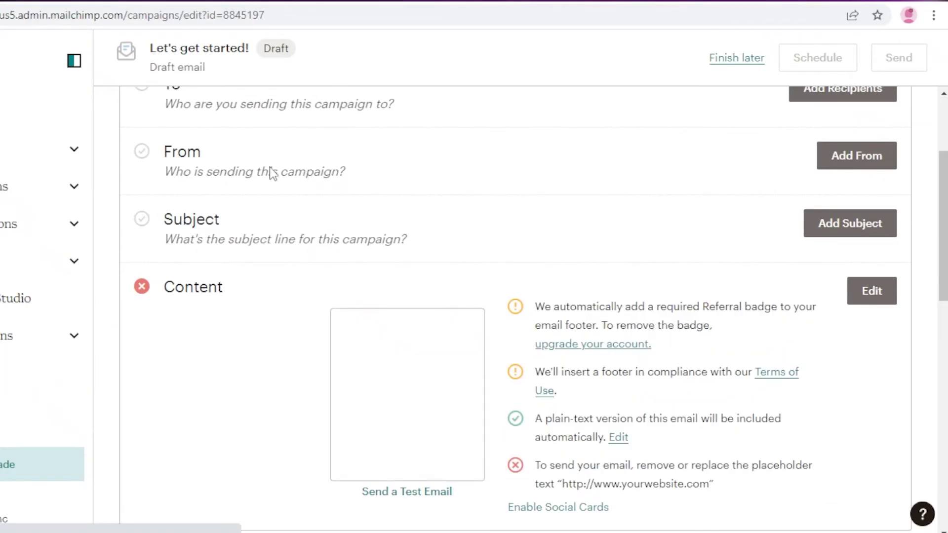
pyautogui.scroll(3, 271, 171)
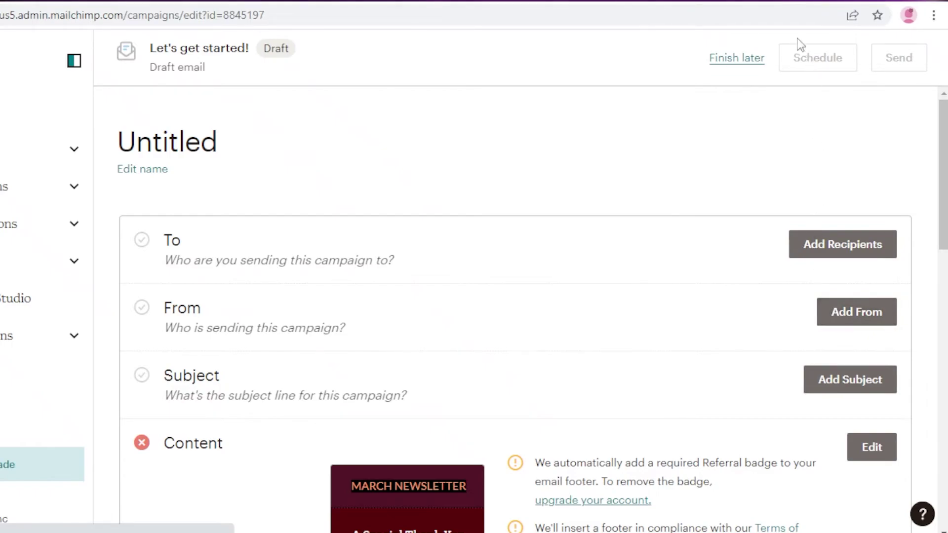
pyautogui.click(736, 58)
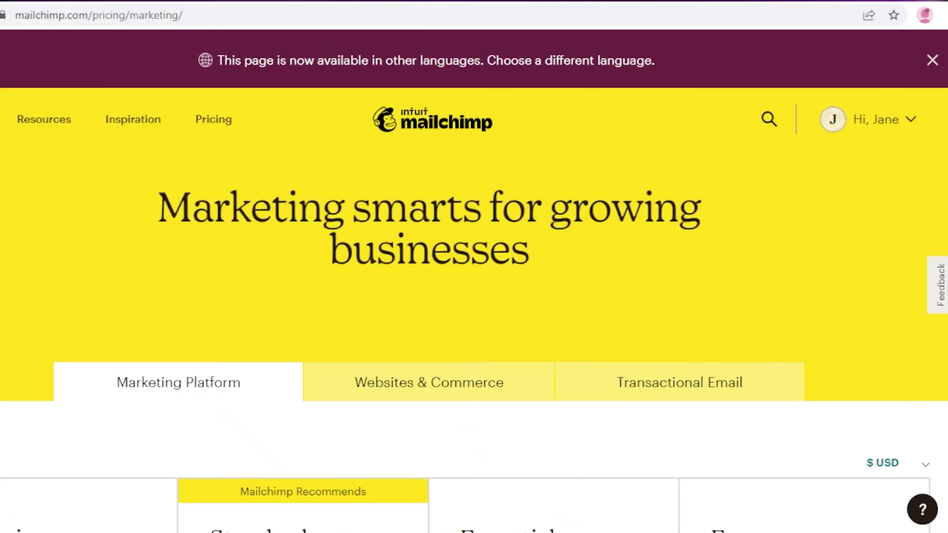
# Scroll through the Premium ($299), Standard ($17), Essentials ($11) and Free plan cards.
pyautogui.scroll(-8, 642, 249)
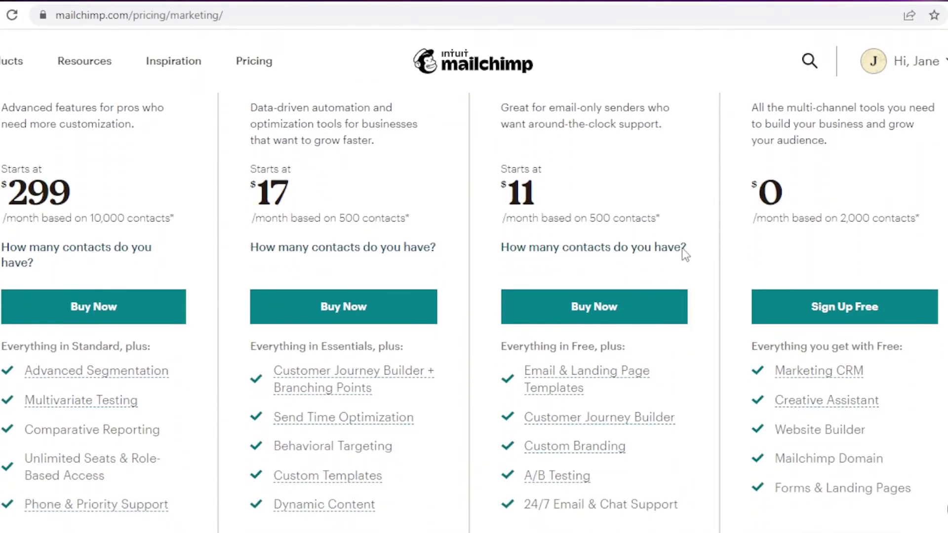
pyautogui.scroll(1, 679, 256)
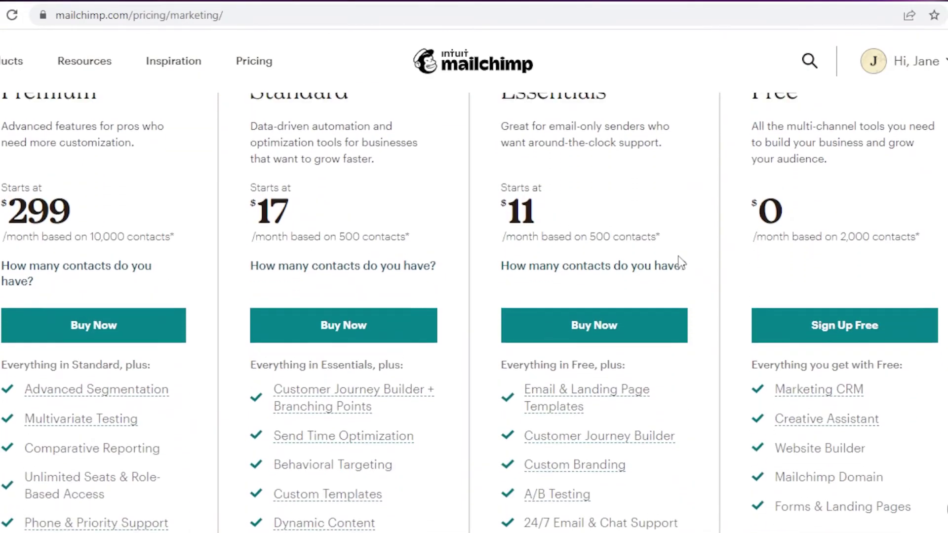
pyautogui.scroll(3, 679, 261)
pyautogui.scroll(-3, 732, 279)
pyautogui.scroll(-3, 732, 279)
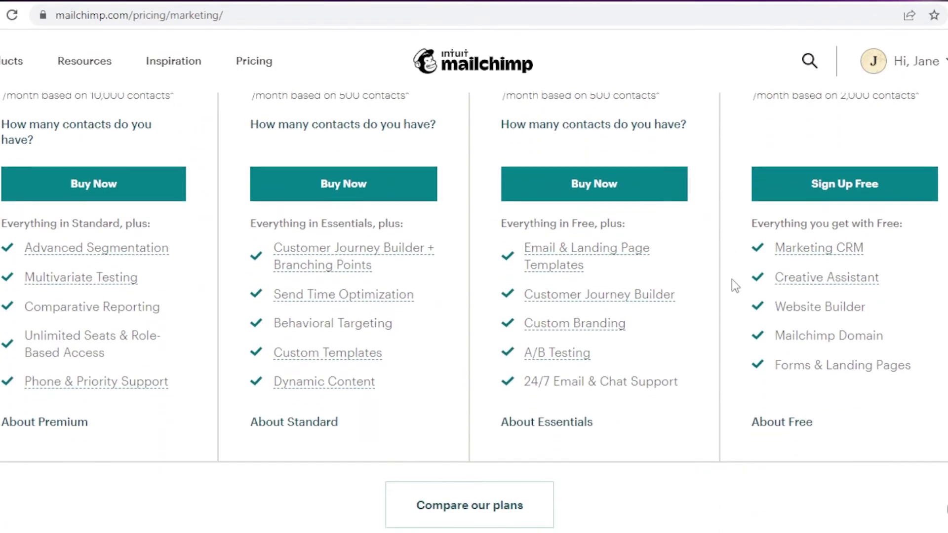
pyautogui.scroll(4, 732, 280)
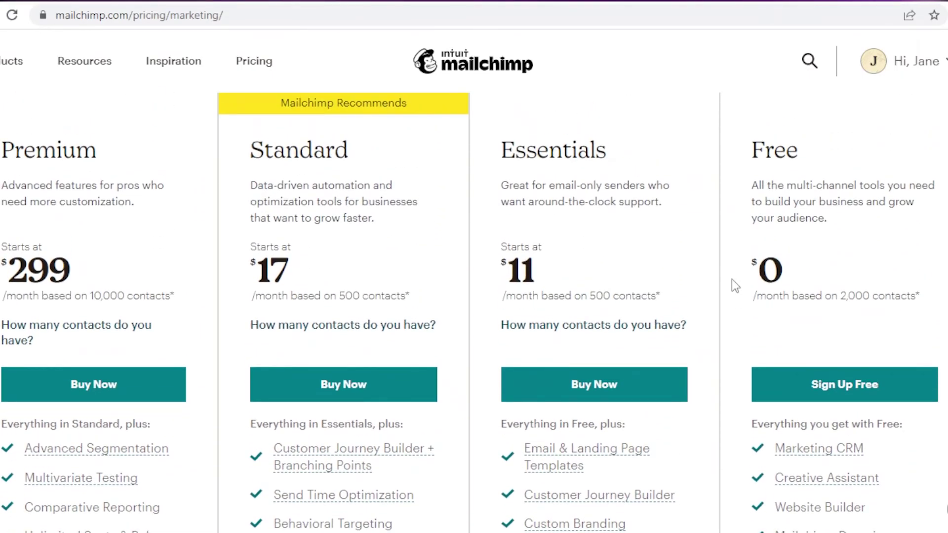
pyautogui.scroll(-1, 732, 280)
pyautogui.scroll(1, 732, 279)
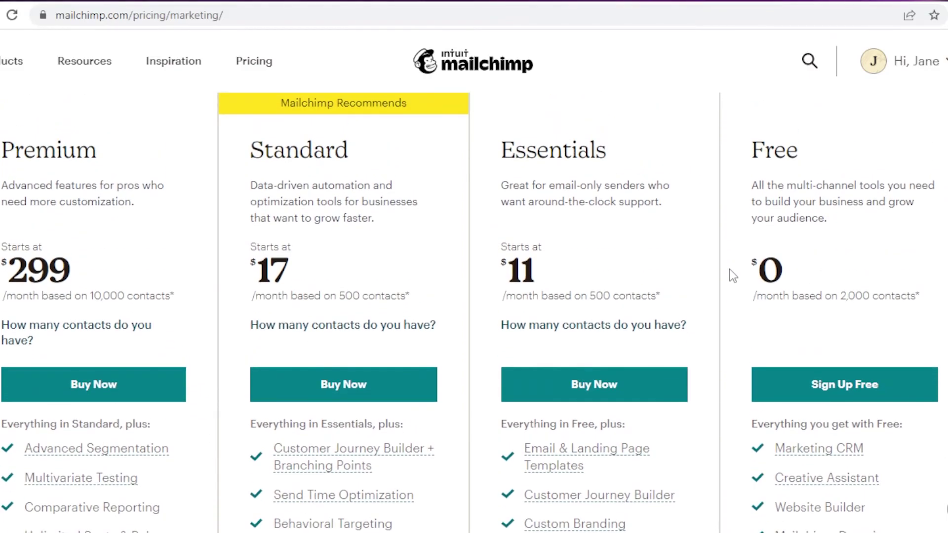
pyautogui.scroll(-2, 727, 276)
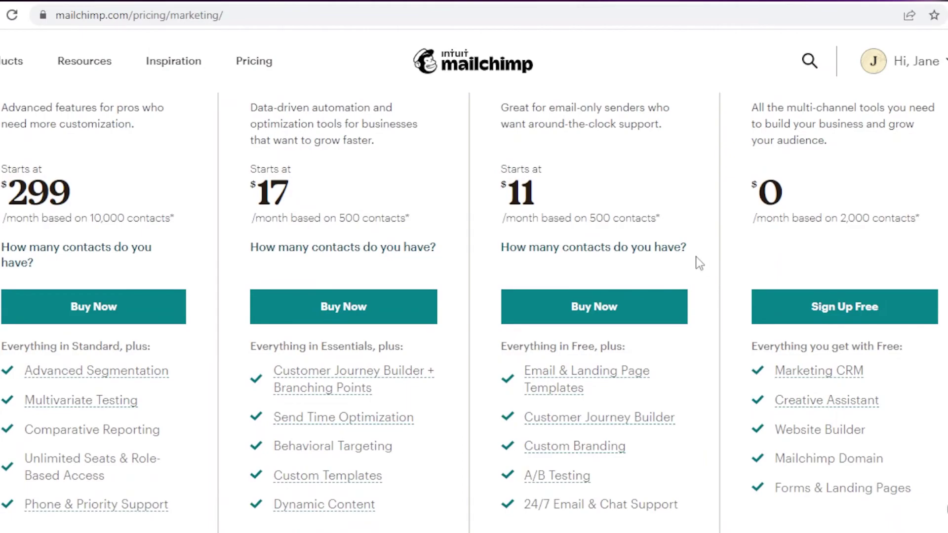
pyautogui.scroll(5, 604, 184)
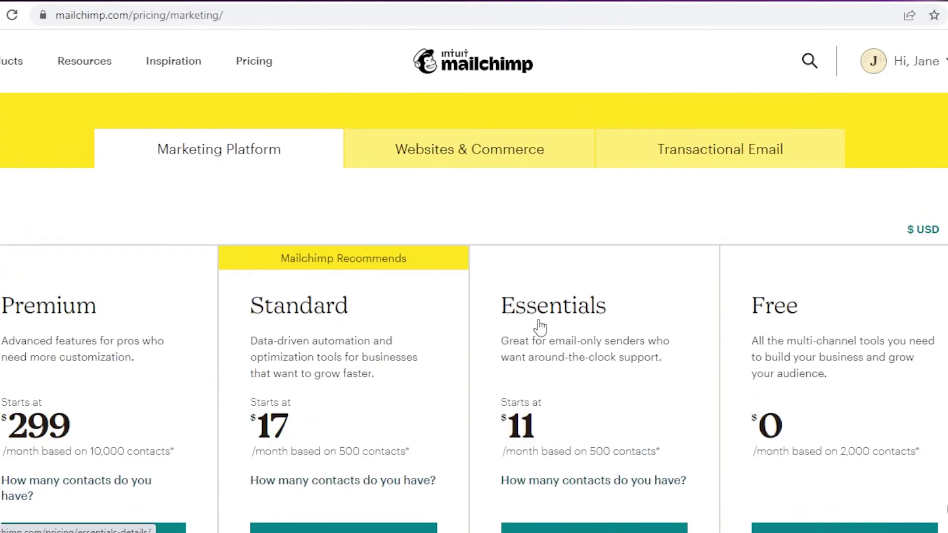
pyautogui.scroll(-8, 543, 354)
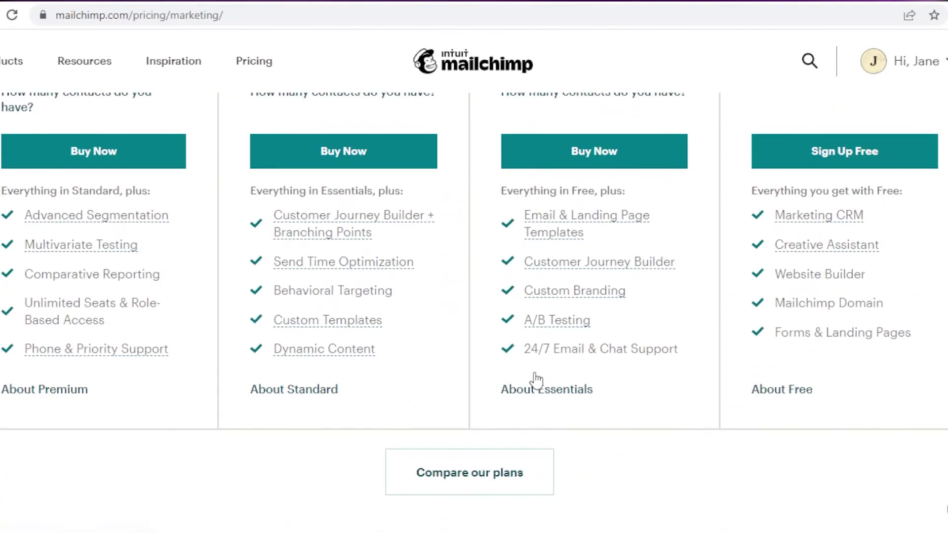
pyautogui.scroll(2, 537, 381)
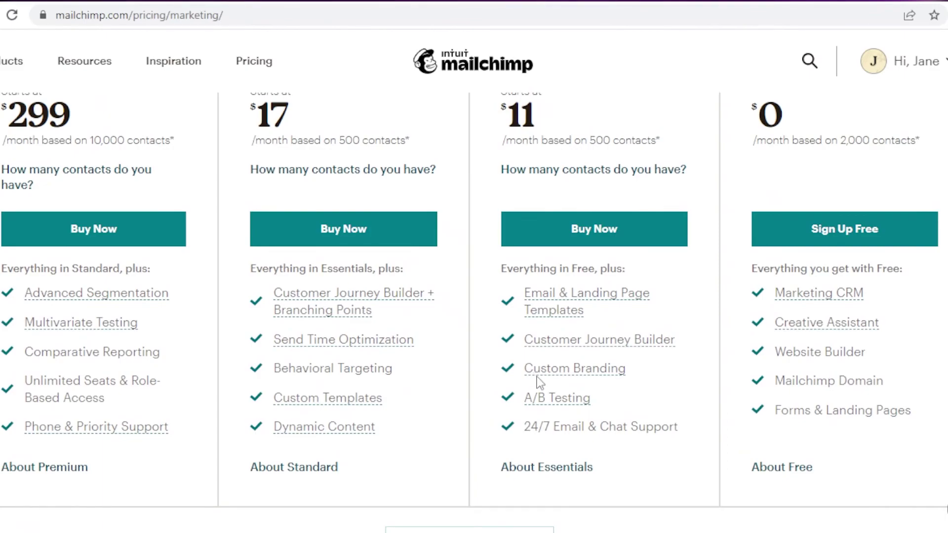
pyautogui.scroll(5, 540, 383)
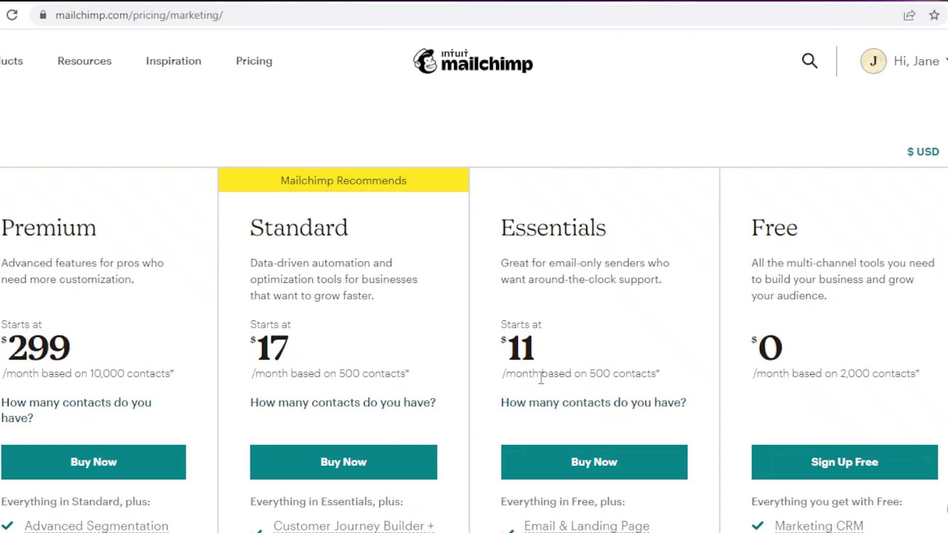
pyautogui.scroll(-5, 541, 378)
pyautogui.scroll(5, 812, 202)
pyautogui.scroll(-6, 818, 259)
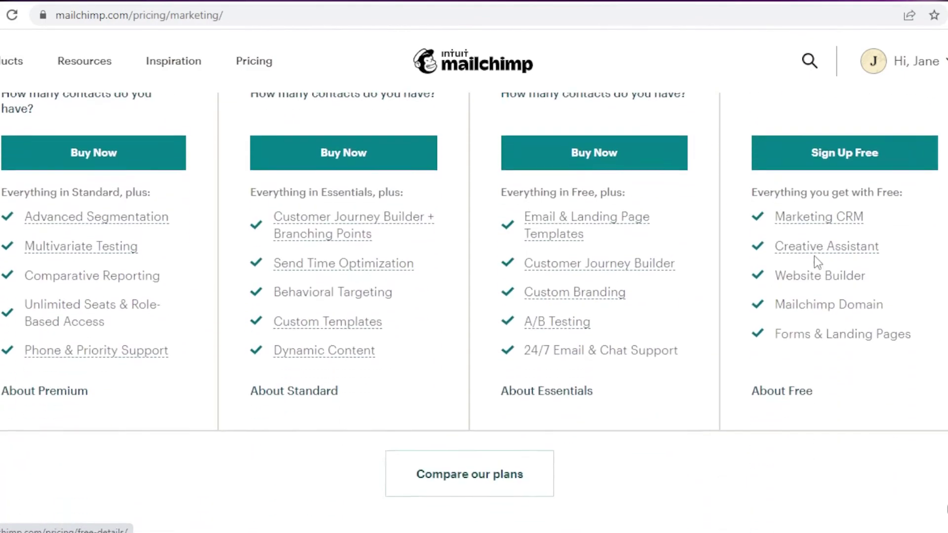